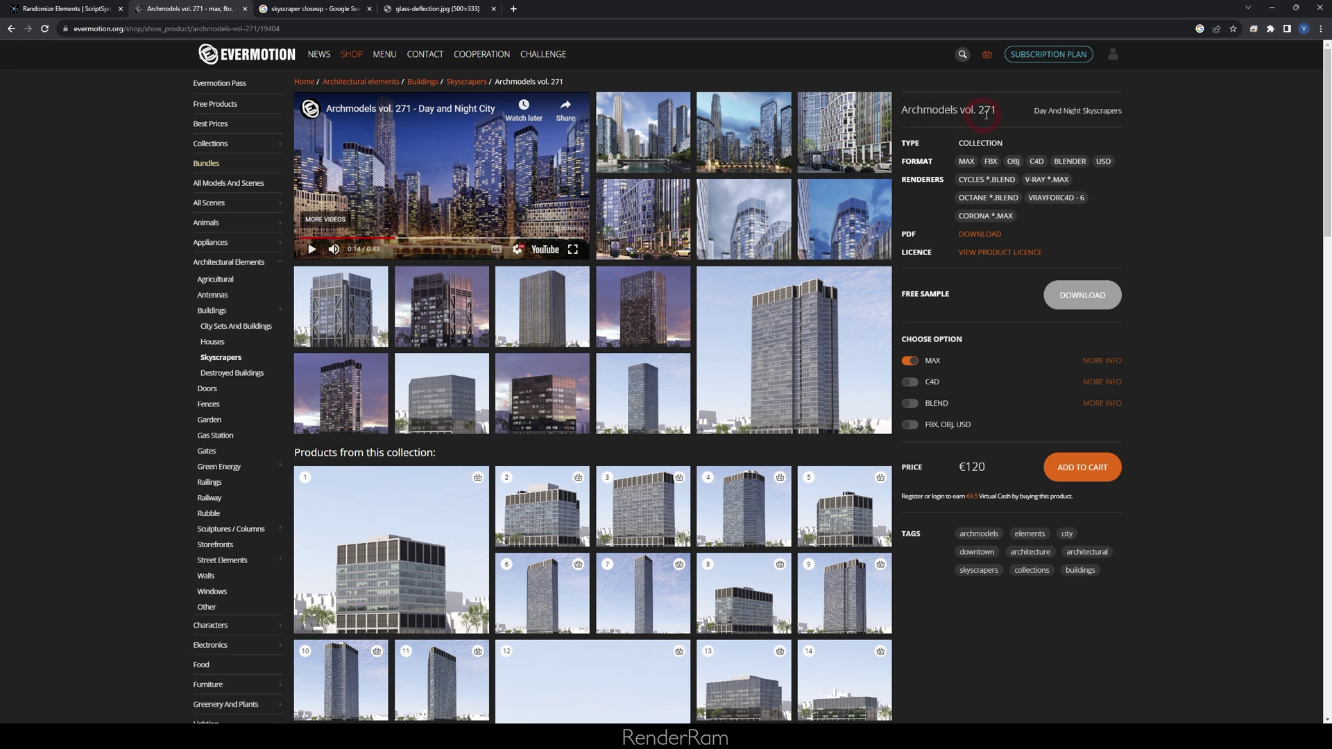
pyautogui.scroll(-2, 611, 309)
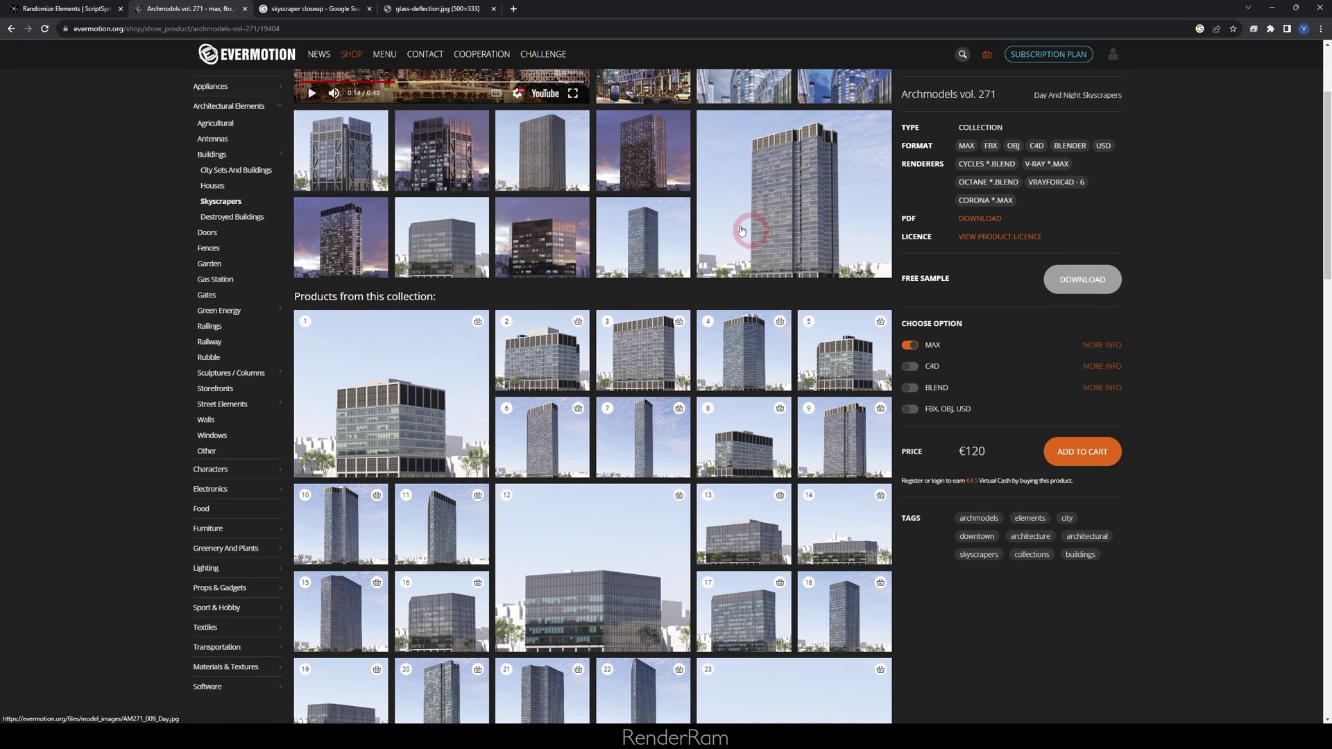
pyautogui.scroll(-2, 467, 486)
pyautogui.scroll(-2, 521, 580)
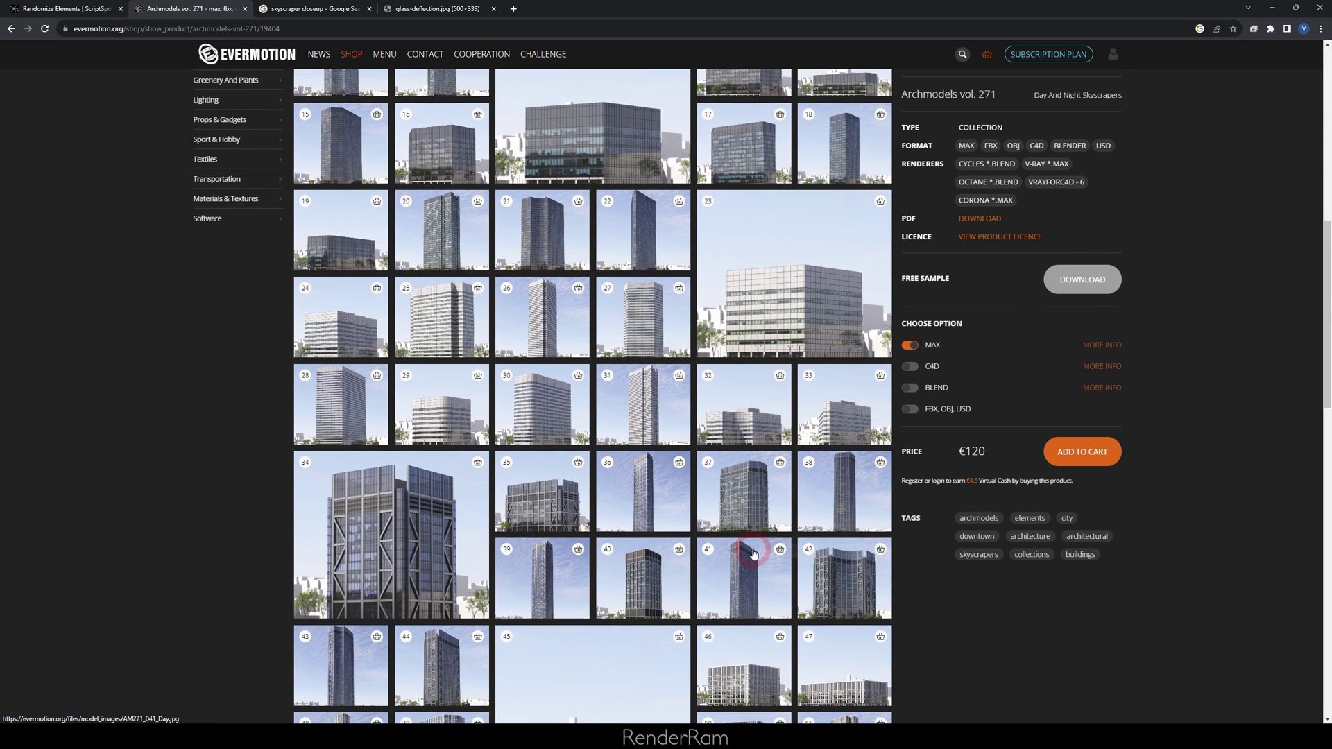
pyautogui.scroll(3, 695, 529)
pyautogui.scroll(2, 696, 529)
pyautogui.scroll(2, 649, 507)
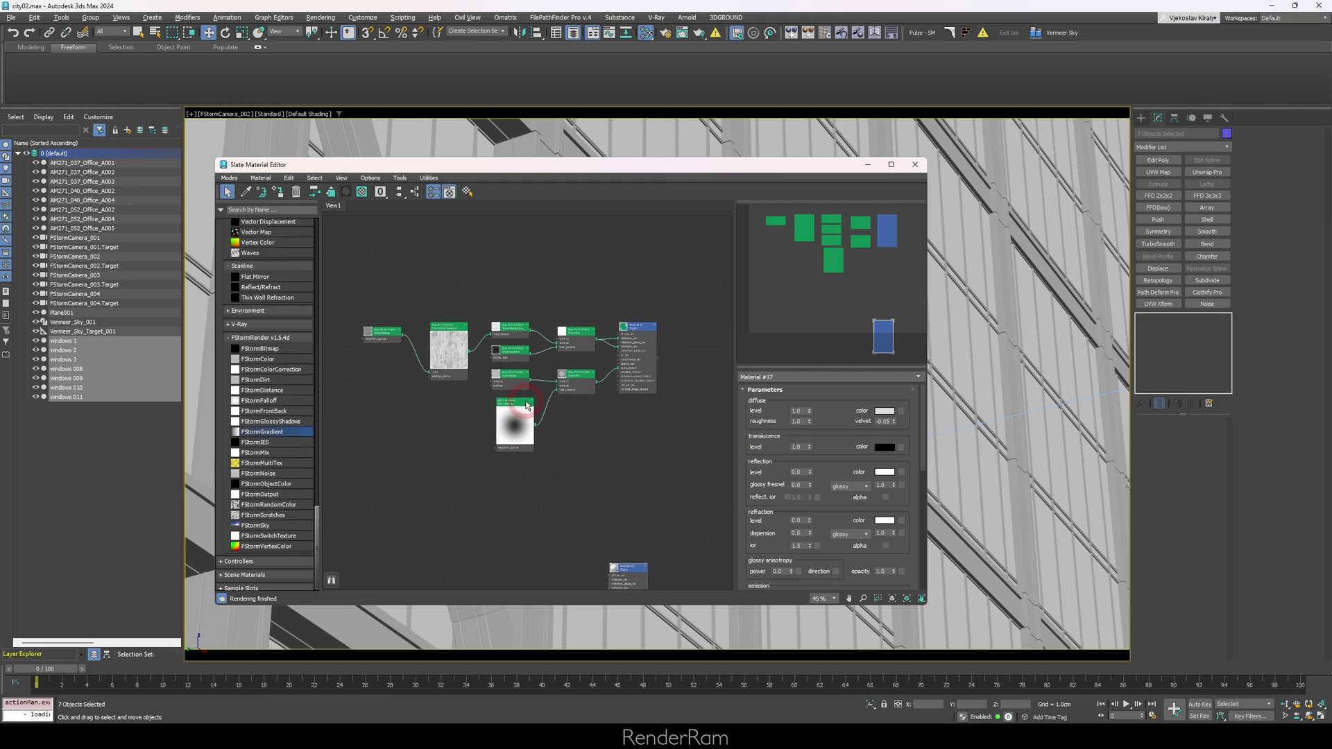
pyautogui.scroll(1, 500, 417)
pyautogui.scroll(2, 473, 384)
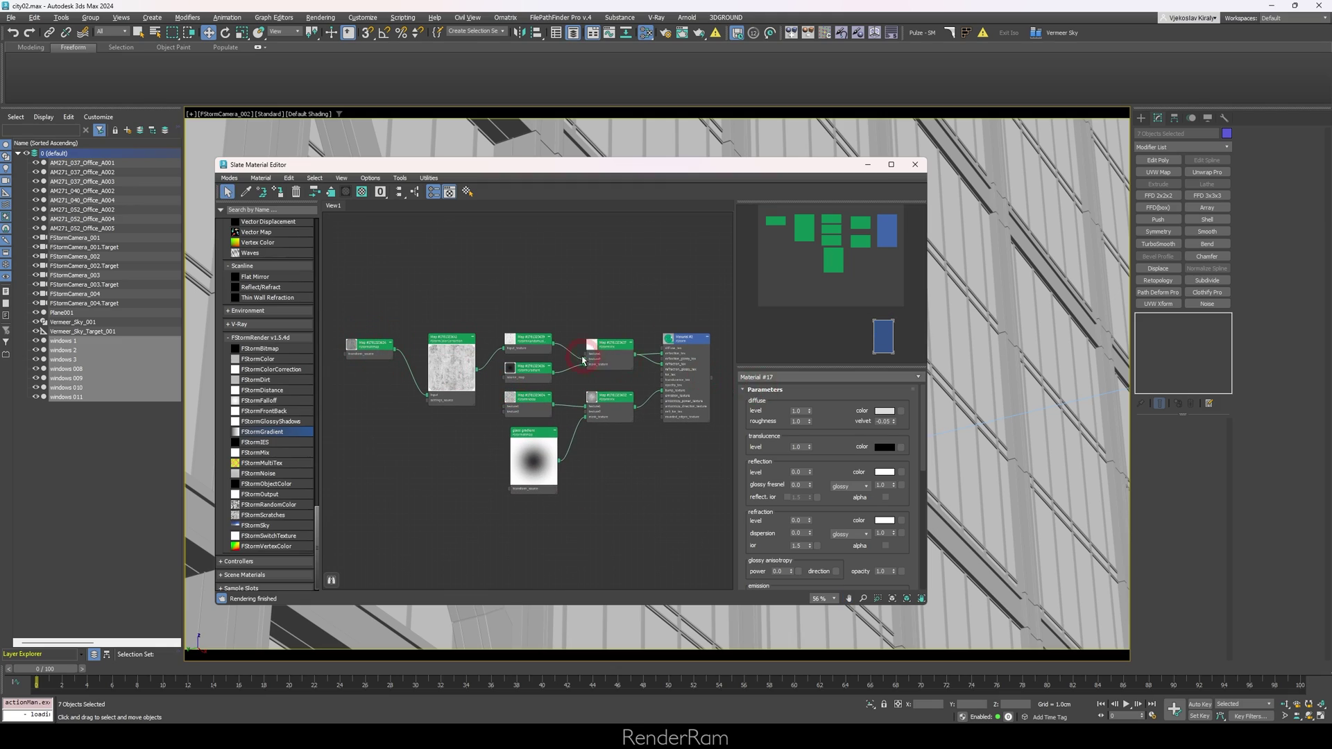
pyautogui.moveTo(581, 427)
pyautogui.mouseDown(button='middle')
pyautogui.moveTo(511, 289)
pyautogui.moveTo(571, 375)
pyautogui.mouseUp(button='middle')
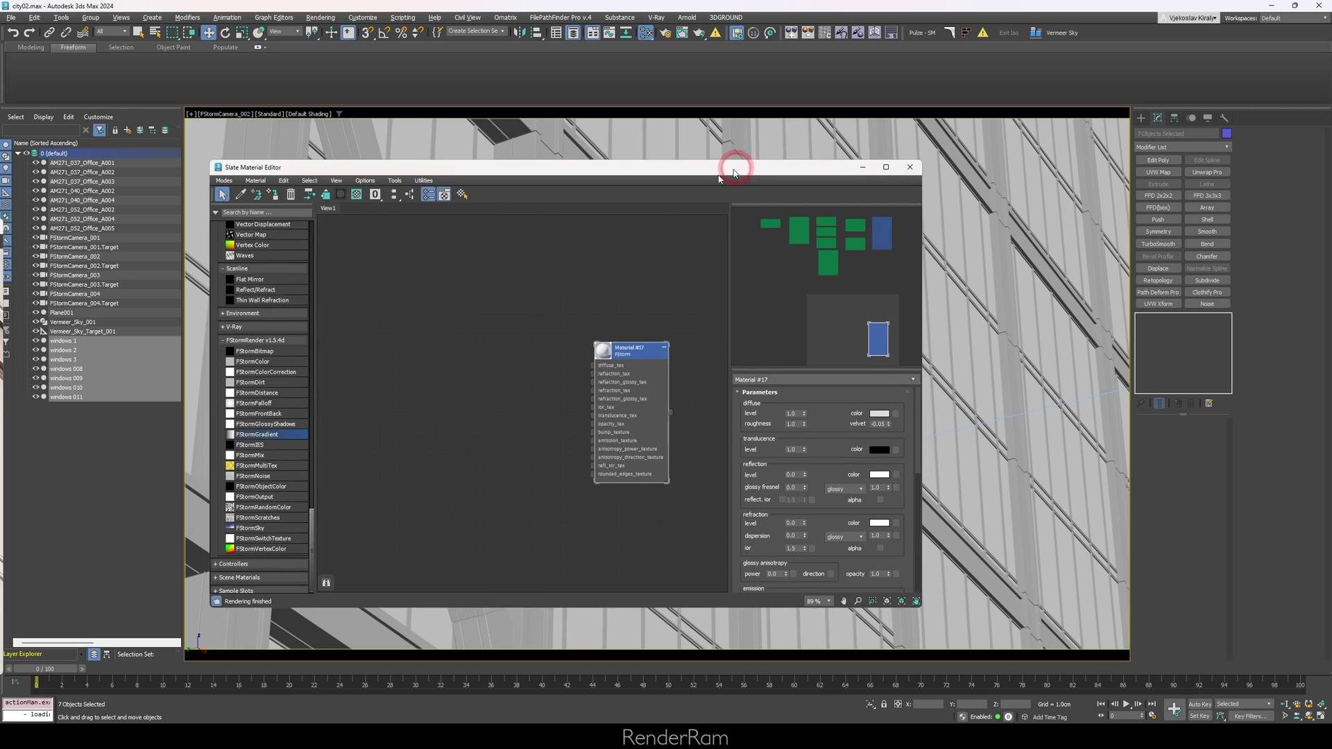
# Step: Move the Slate Material Editor aside and select windows 3 to show its UVW Map modifiers
pyautogui.moveTo(728, 165); pyautogui.dragTo(127, 278)
pyautogui.click(666, 338)
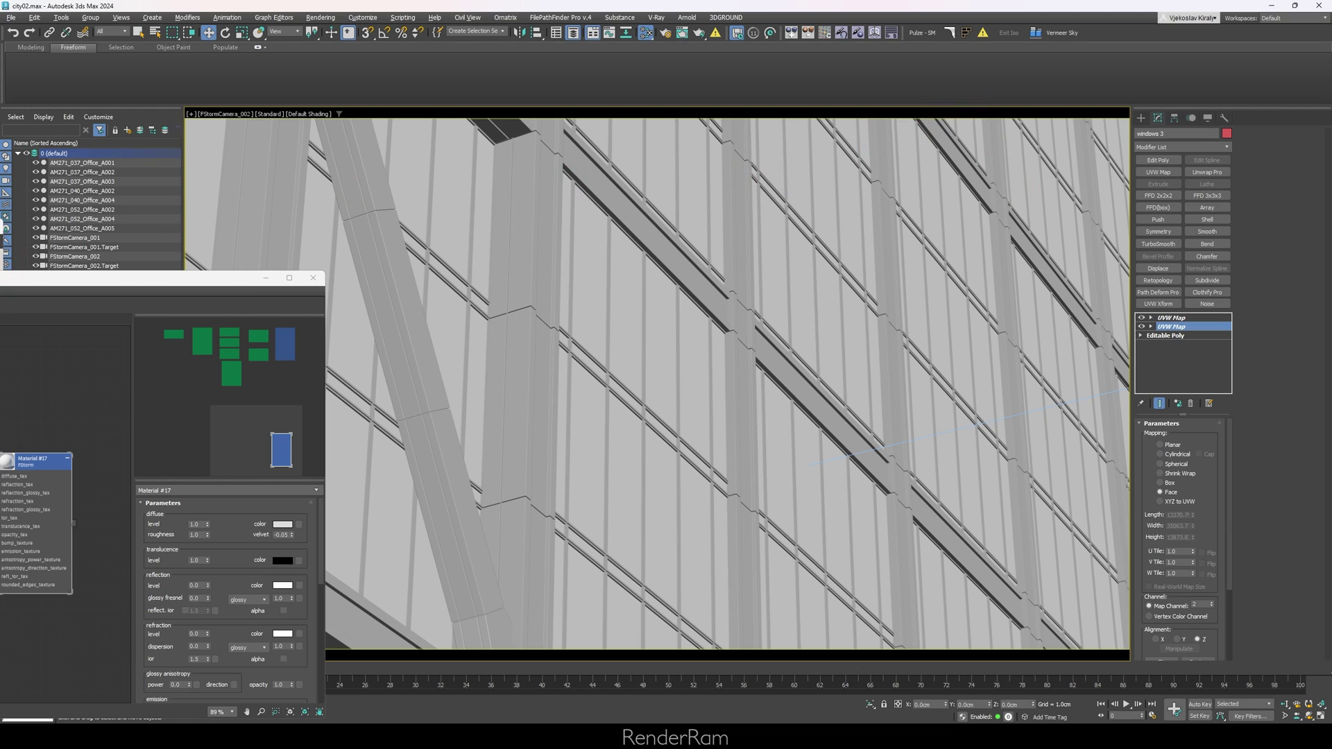
# Step: Switch the viewport to look through FStormCamera_003
pyautogui.moveTo(0, 279); pyautogui.dragTo(591, 563)
pyautogui.click(223, 114)
pyautogui.click(412, 124)
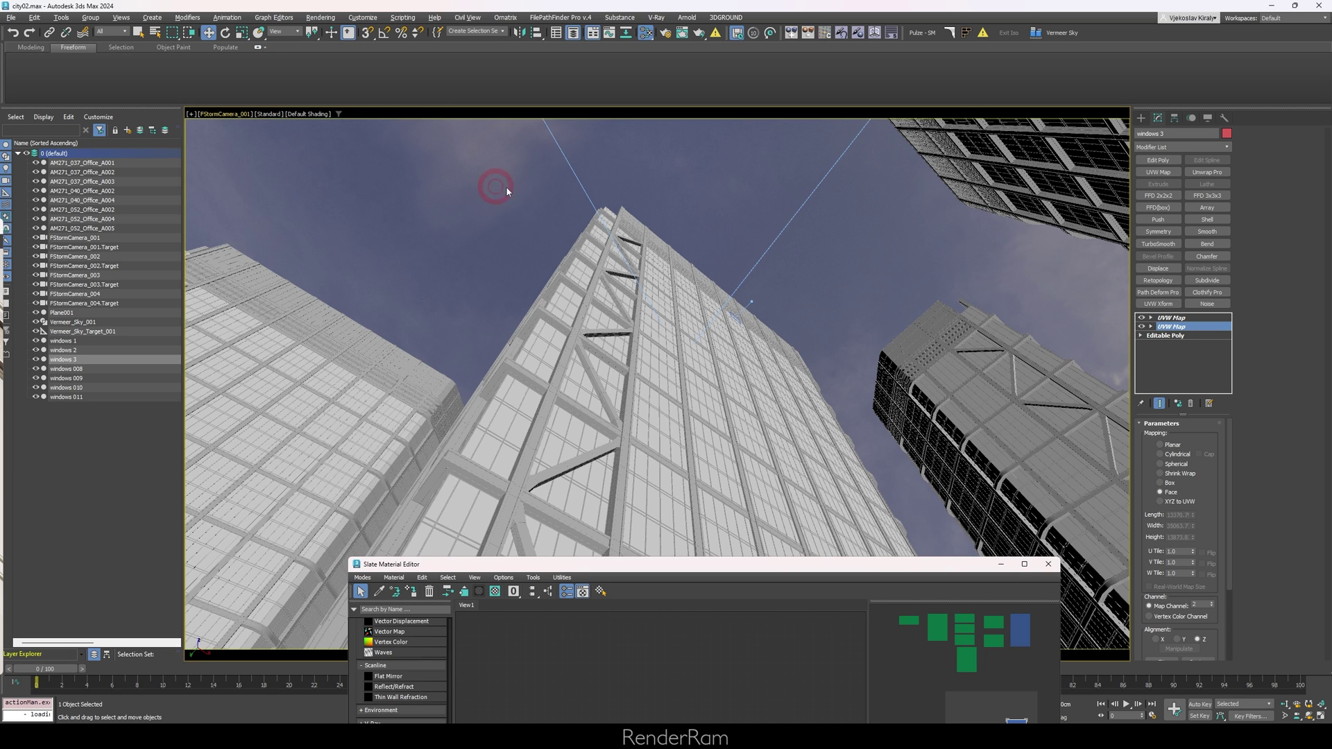
pyautogui.click(248, 115)
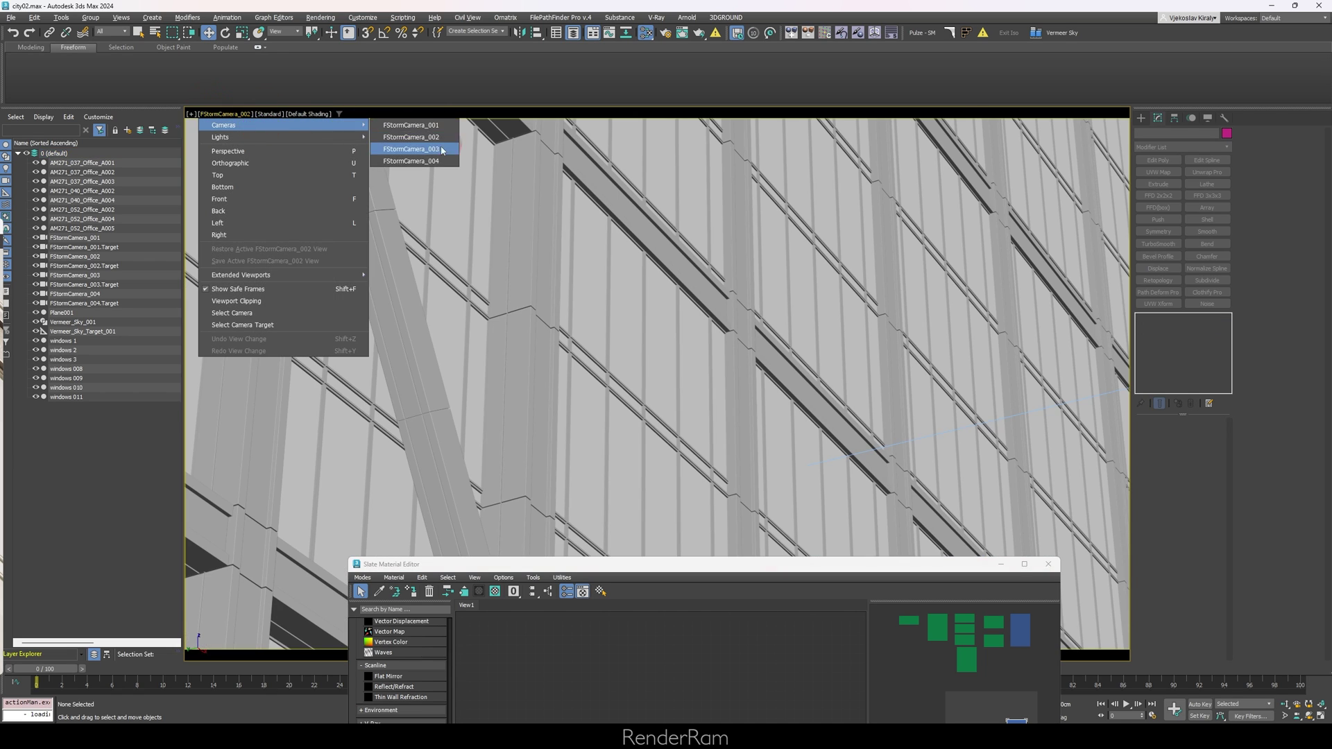
pyautogui.click(440, 150)
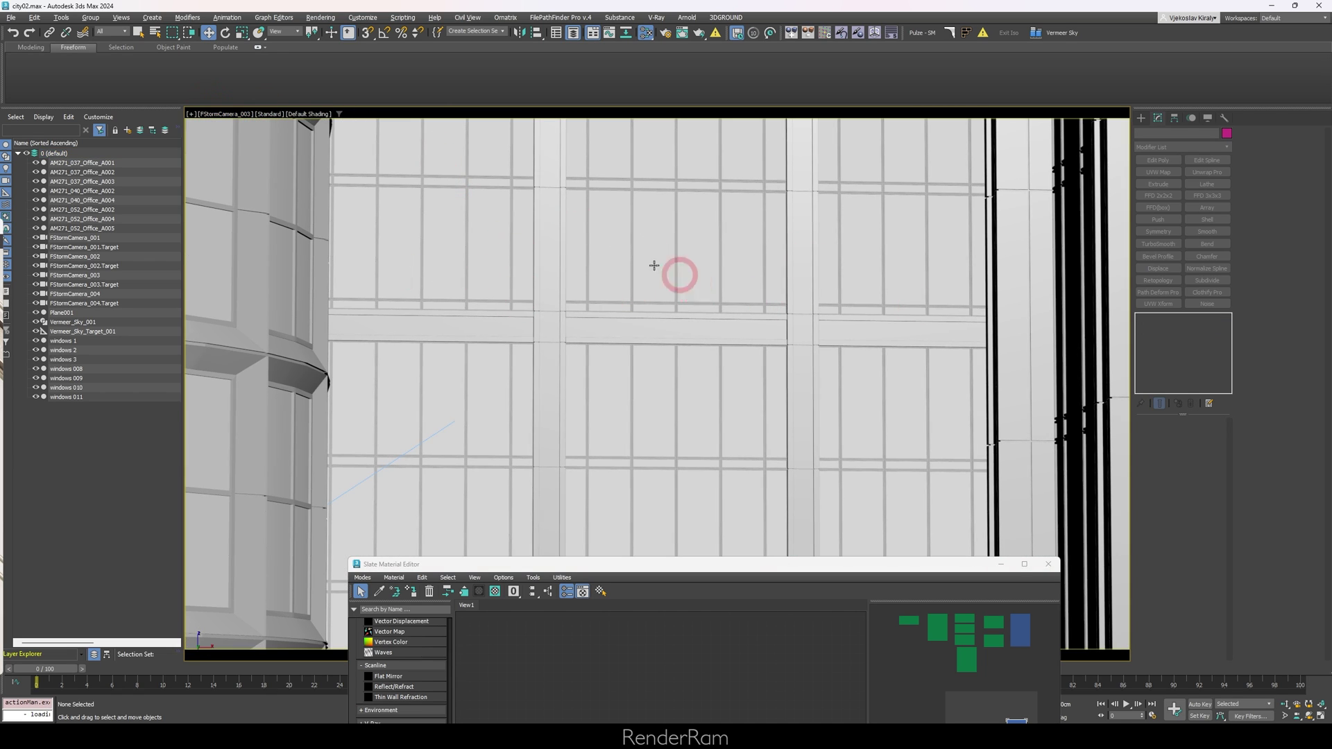
pyautogui.click(234, 114)
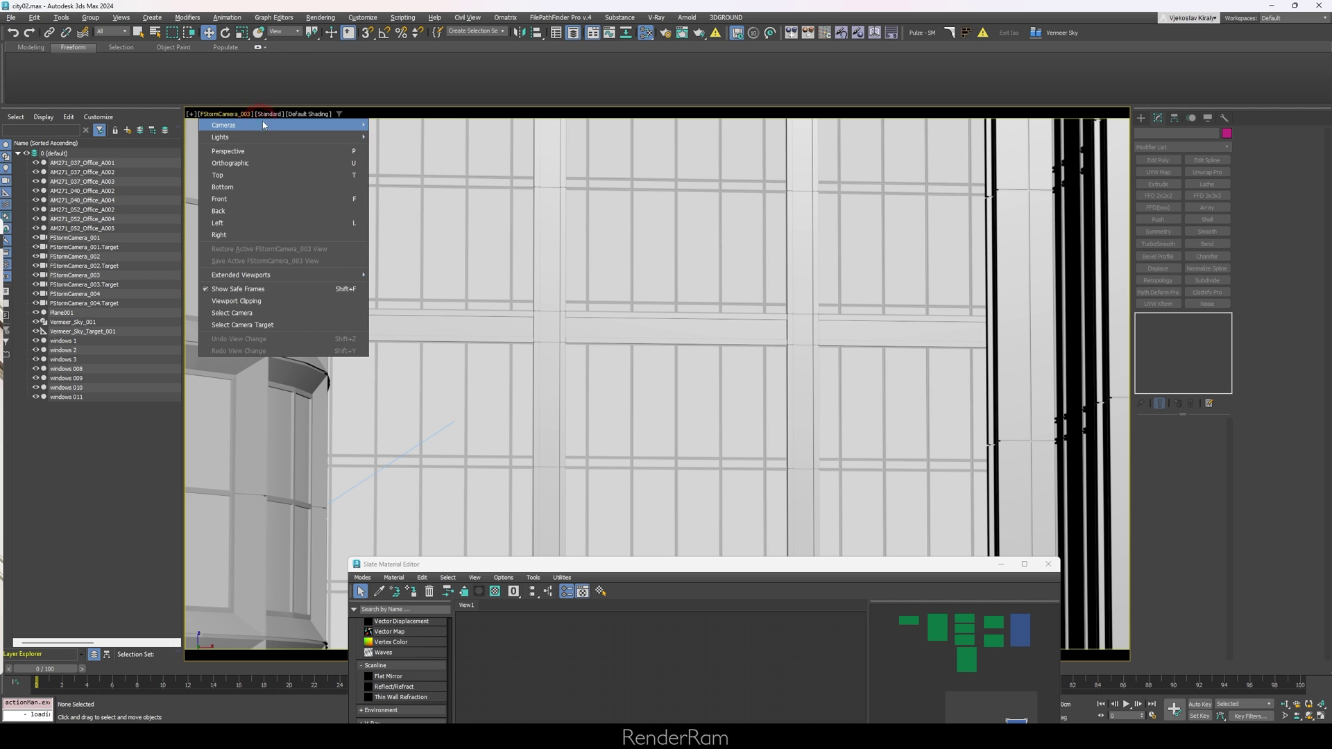
# Step: In Pulze Scene Manager, create a render setup for every camera
pyautogui.click(921, 33)
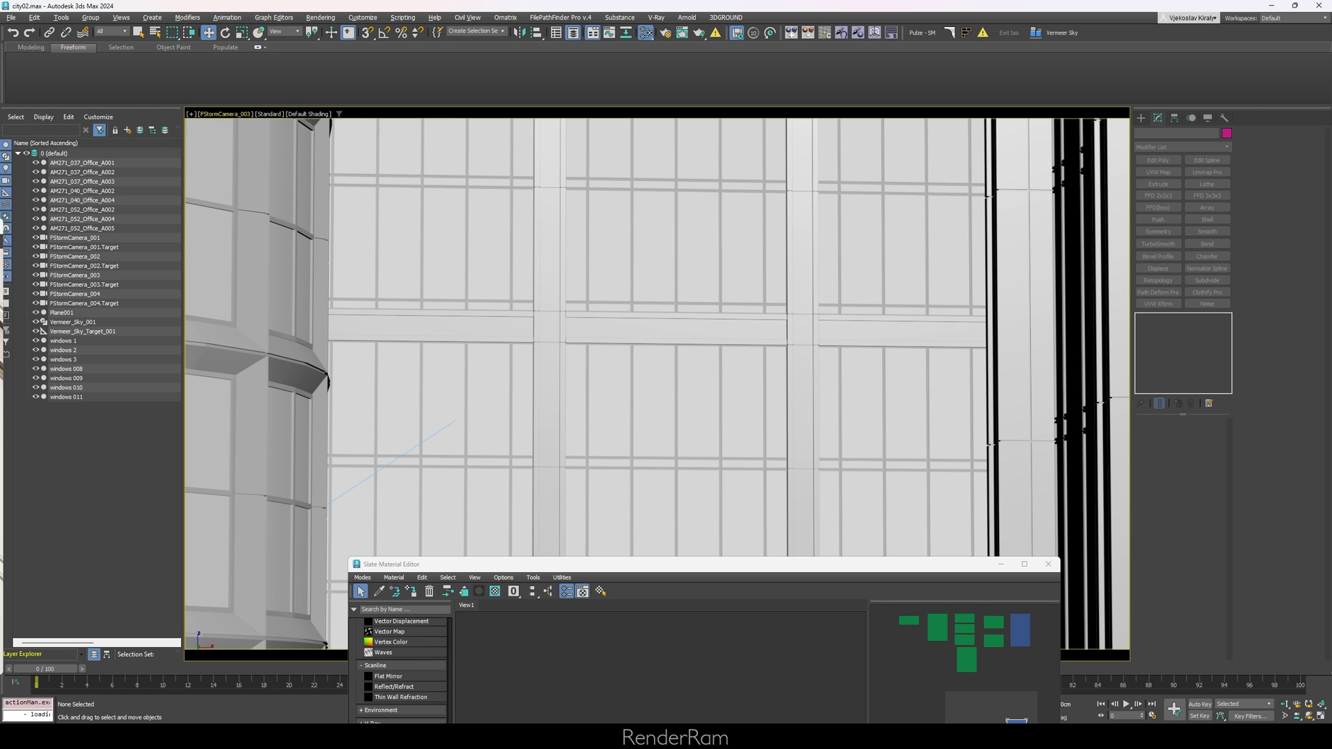
pyautogui.moveTo(840, 298)
pyautogui.mouseDown()
pyautogui.moveTo(580, 112)
pyautogui.moveTo(522, 156)
pyautogui.mouseUp()
pyautogui.click(352, 242)
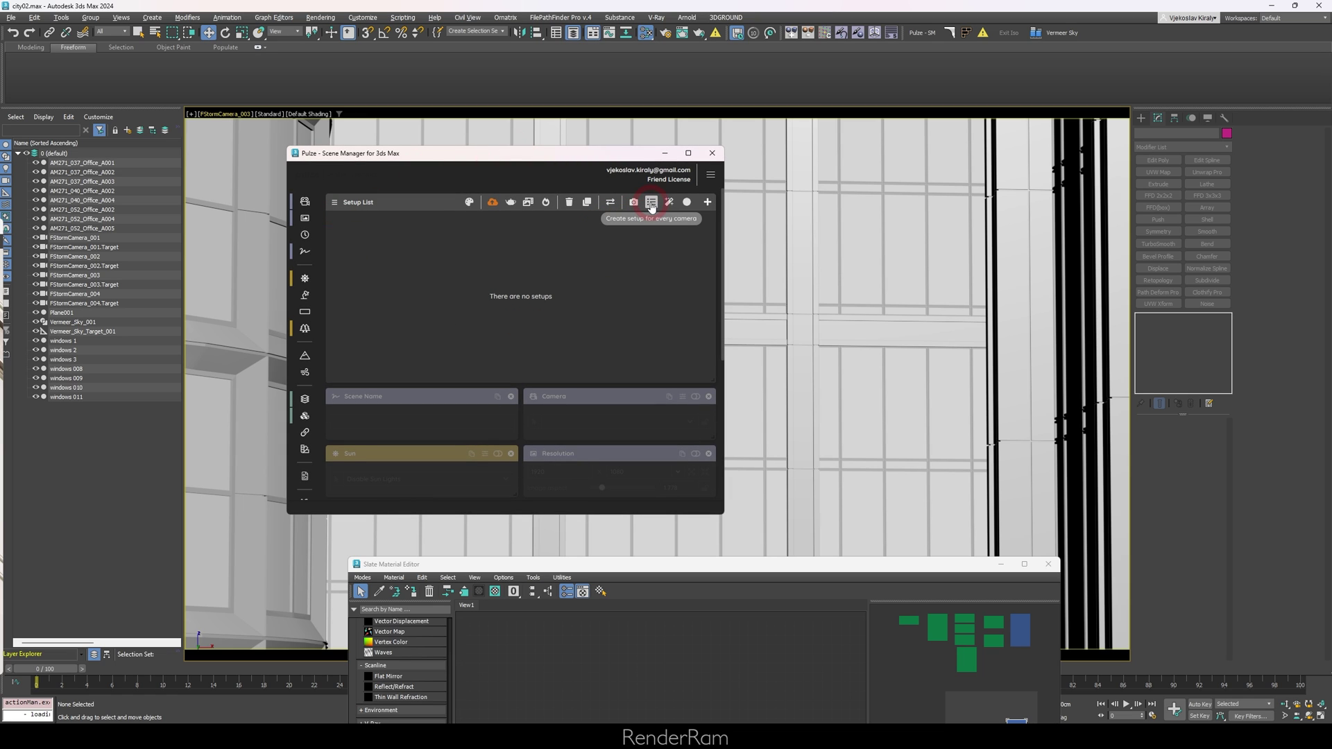
pyautogui.click(503, 247)
pyautogui.click(424, 269)
pyautogui.click(438, 284)
# Step: Name the setups main shot, sexy angle, tele zoom and zoom, then select main shot
pyautogui.moveTo(484, 161); pyautogui.dragTo(1074, 149)
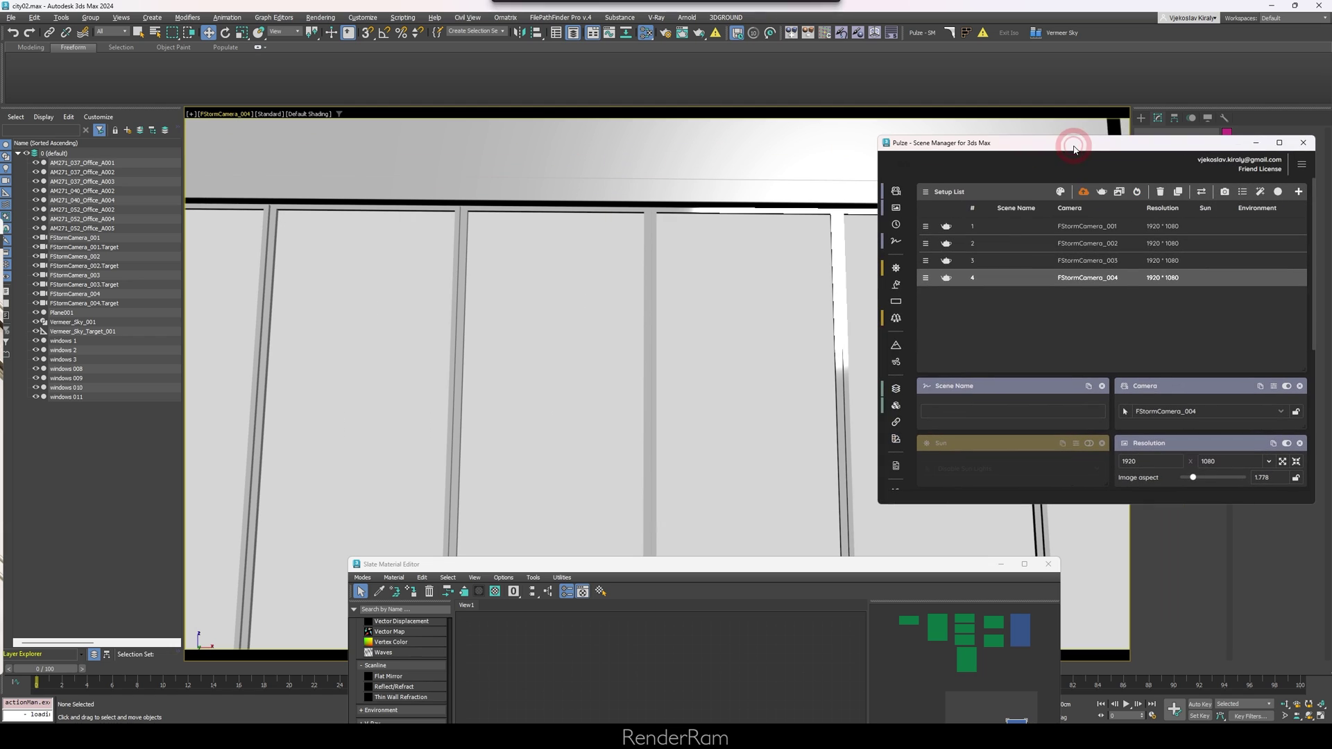
pyautogui.click(1039, 238)
pyautogui.click(1029, 261)
pyautogui.click(1028, 226)
pyautogui.click(1029, 243)
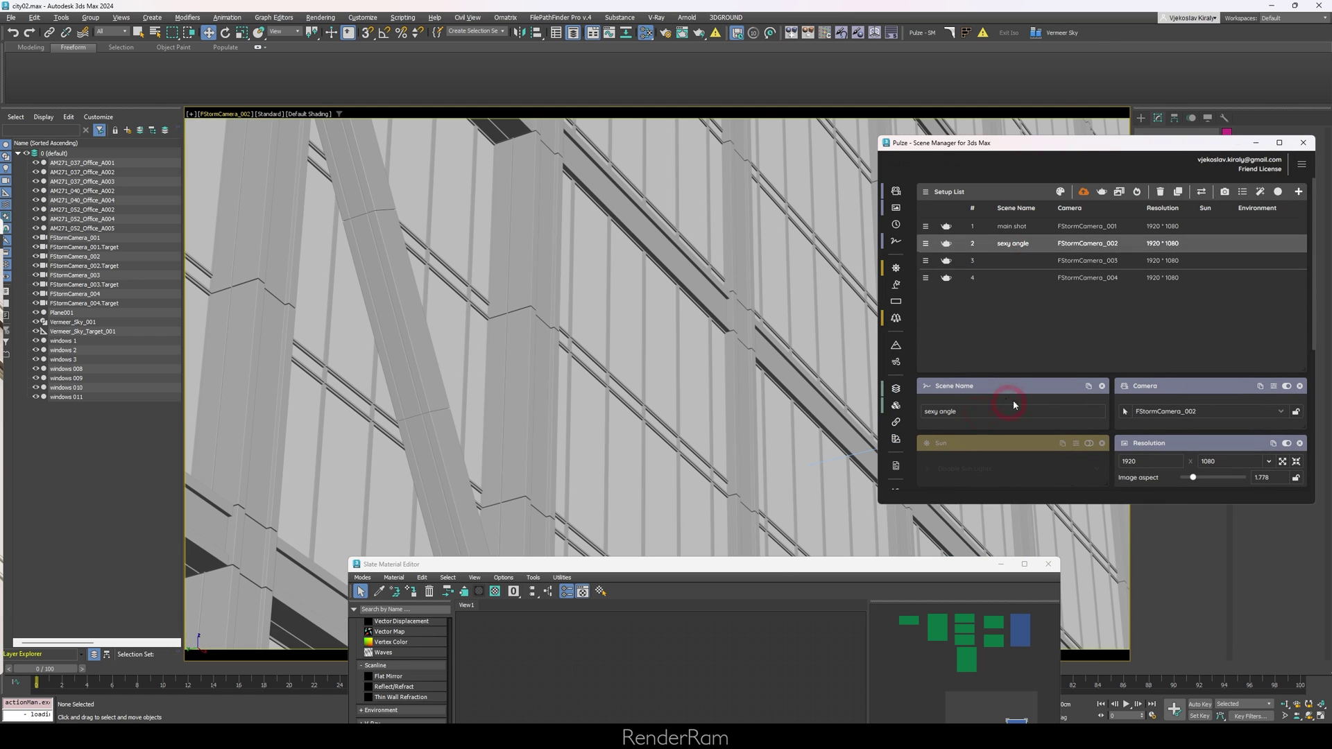
pyautogui.click(1016, 262)
pyautogui.click(1010, 277)
pyautogui.write('zoom')
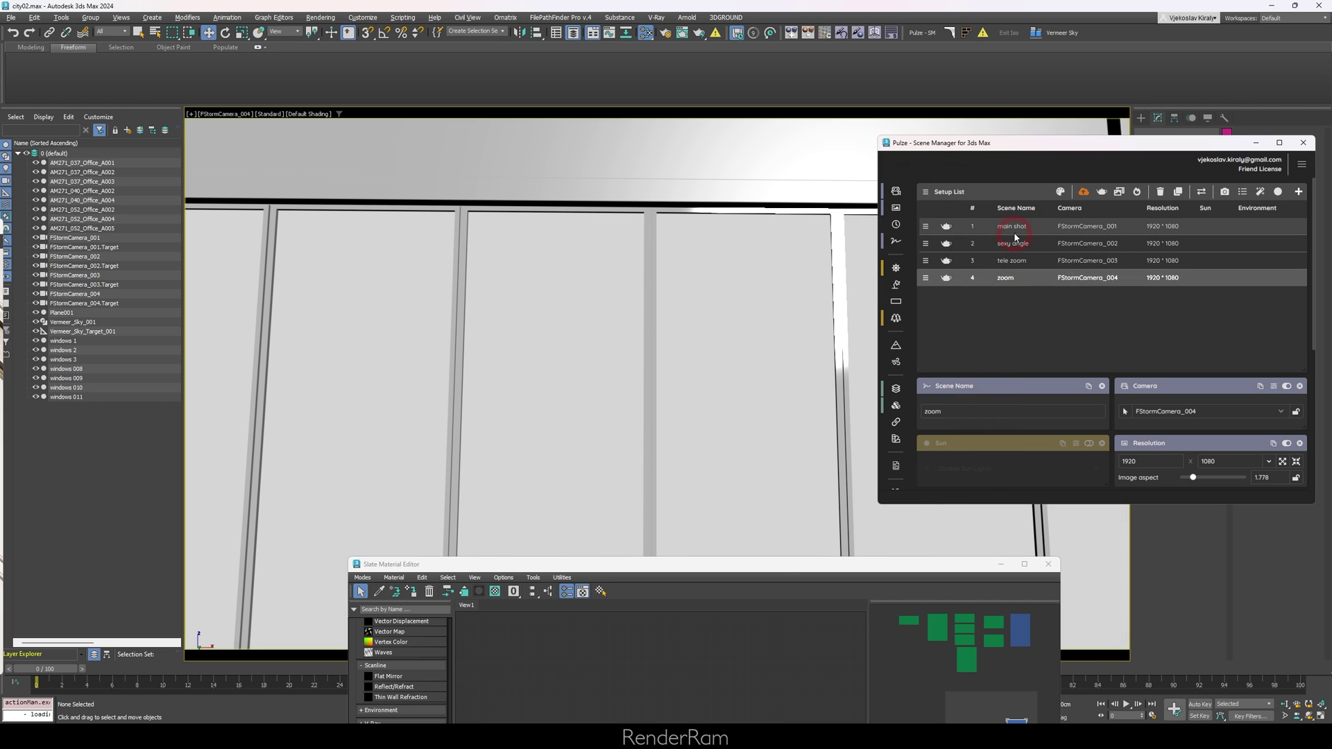
pyautogui.click(1017, 236)
# Step: Render the main shot and view the render at full size
pyautogui.click(552, 240)
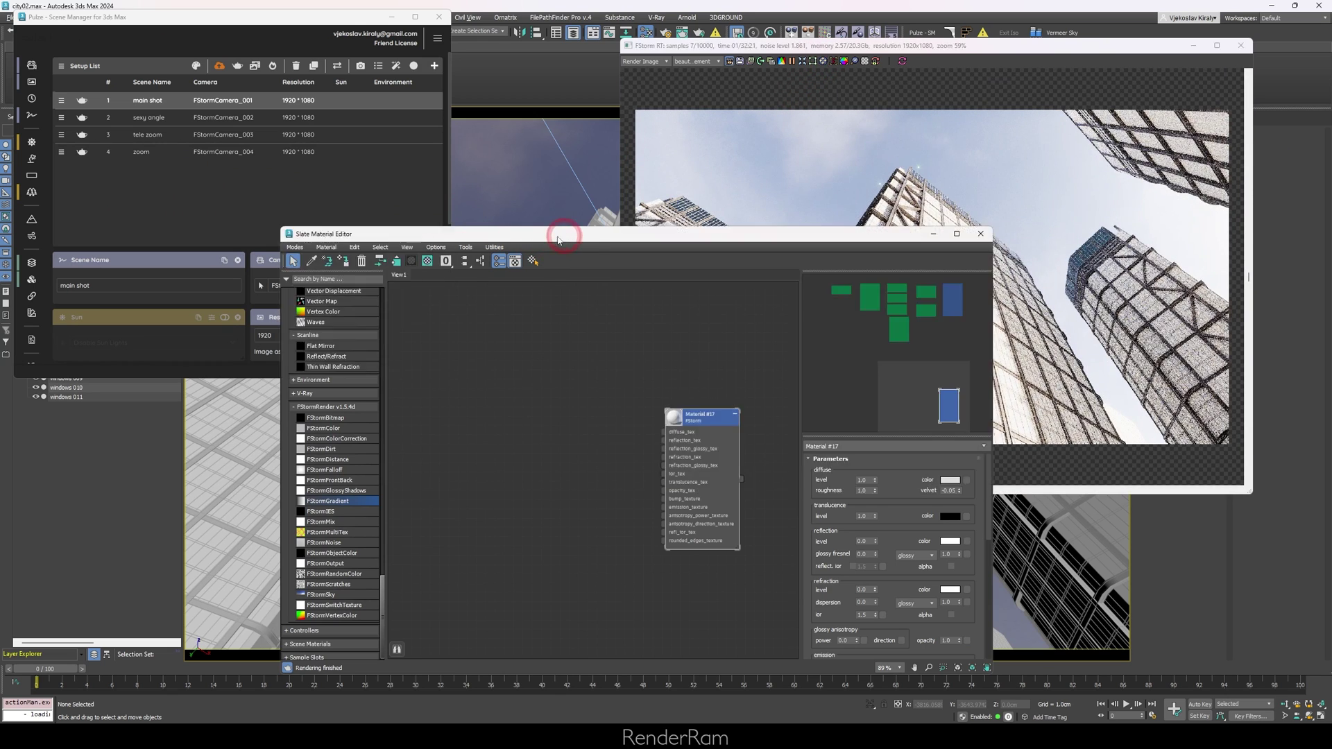
pyautogui.moveTo(552, 240); pyautogui.dragTo(314, 198)
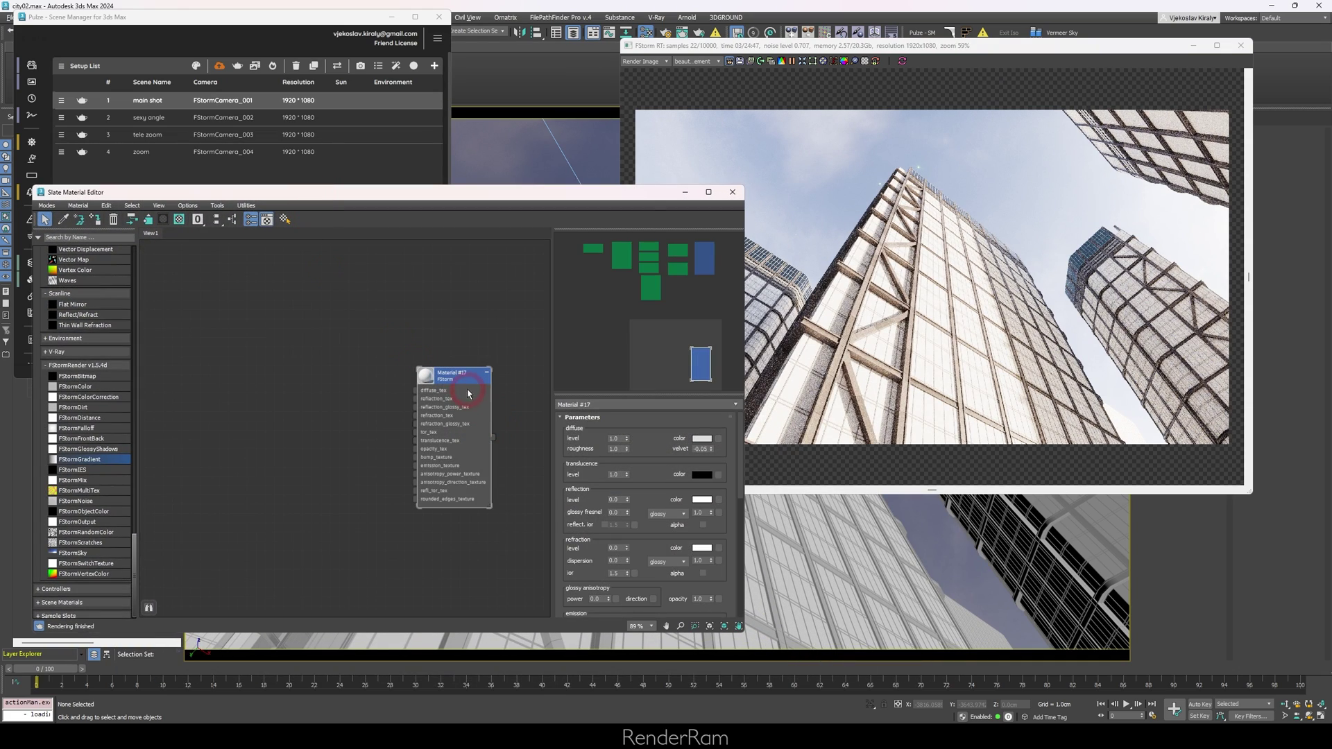
pyautogui.click(897, 94)
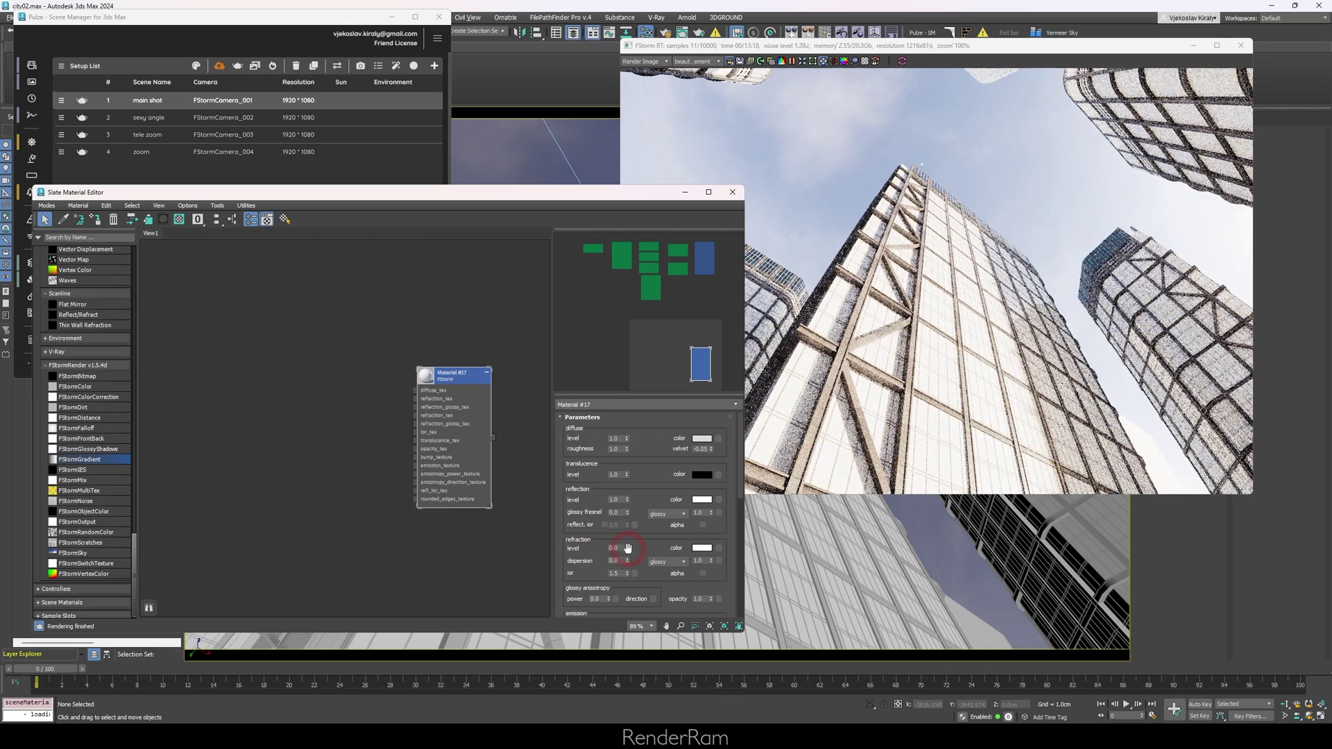
# Step: Set Material #17 refraction to 1.0, with light green volume absorption over 1.0cm
pyautogui.click(839, 373)
pyautogui.click(511, 538)
pyautogui.scroll(-5, 586, 554)
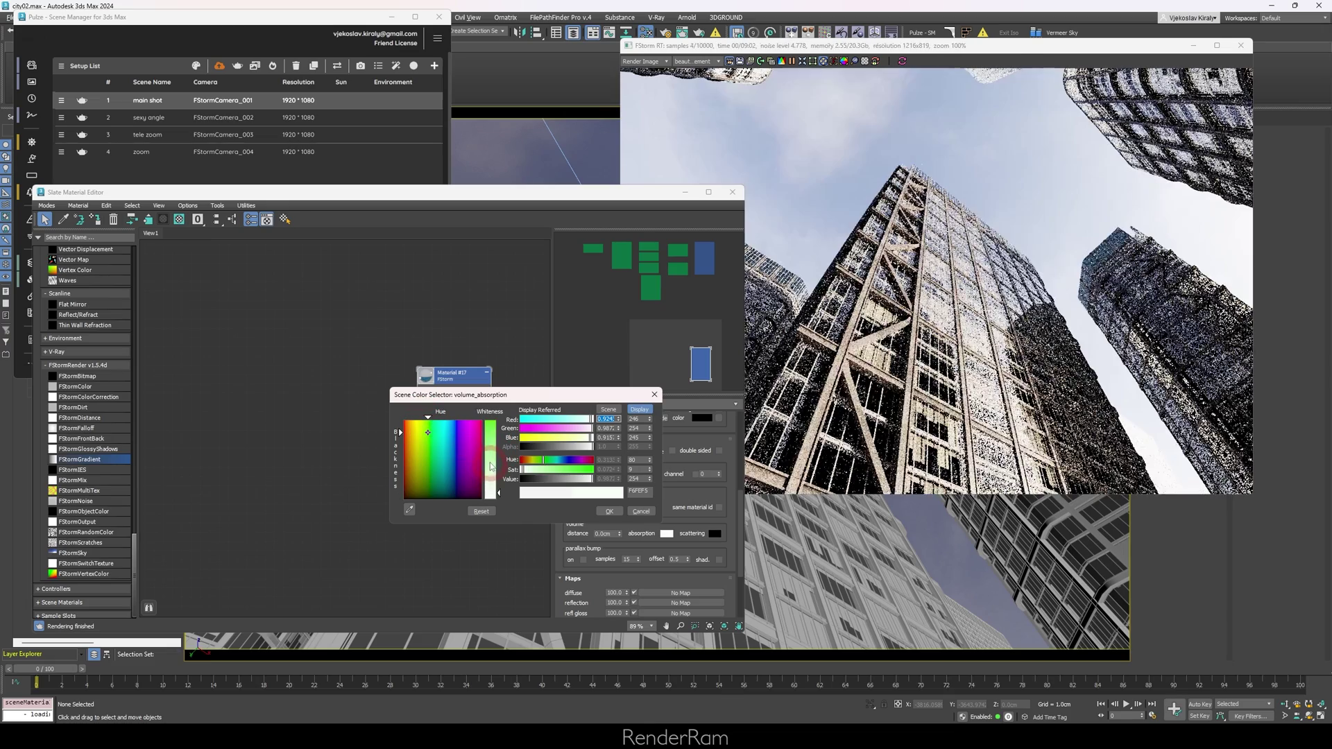
pyautogui.click(607, 512)
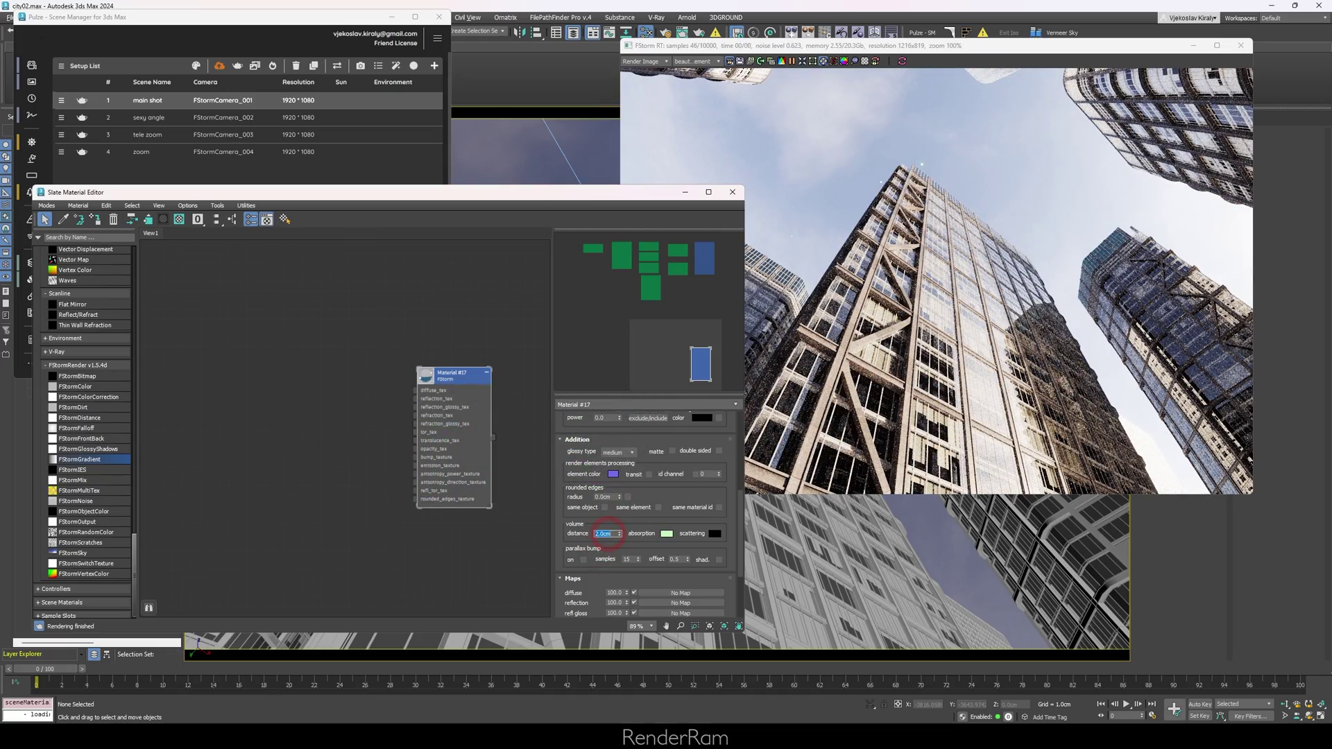
pyautogui.scroll(5, 920, 403)
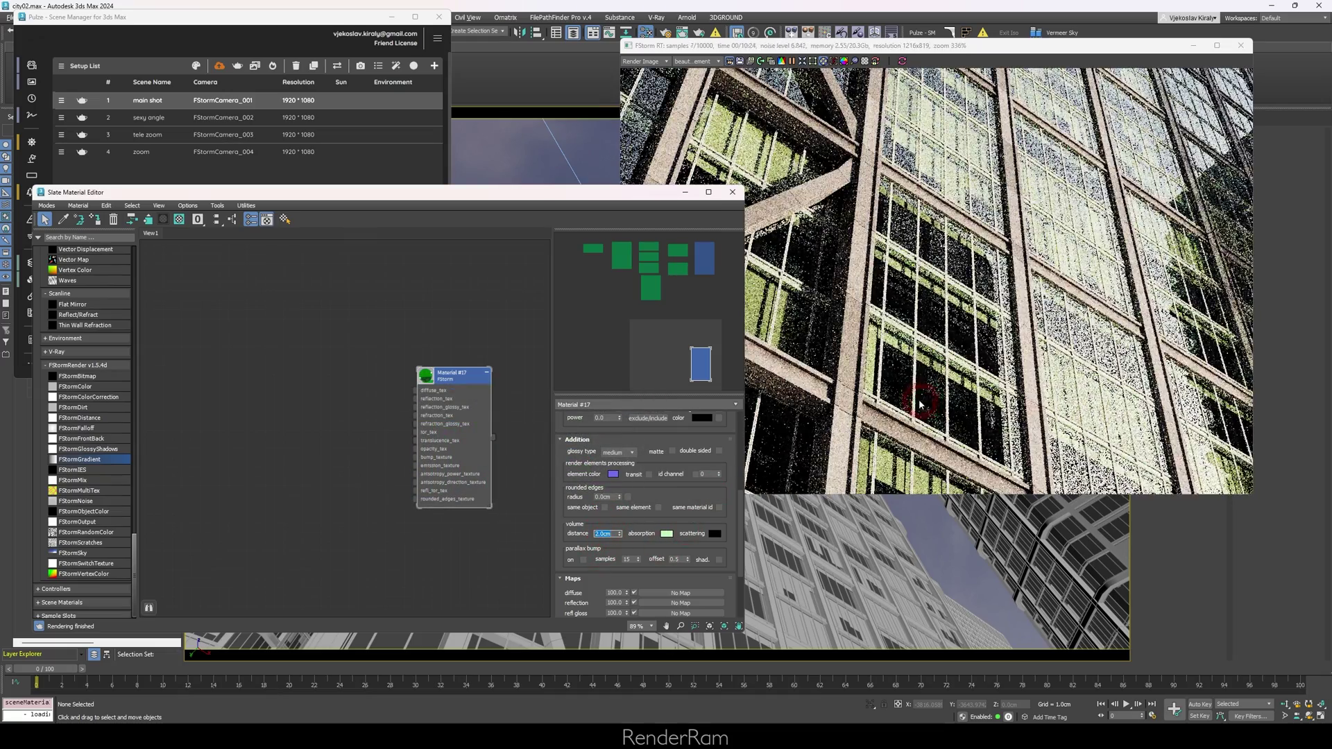
pyautogui.scroll(1, 920, 403)
pyautogui.scroll(1, 860, 336)
pyautogui.scroll(1, 861, 336)
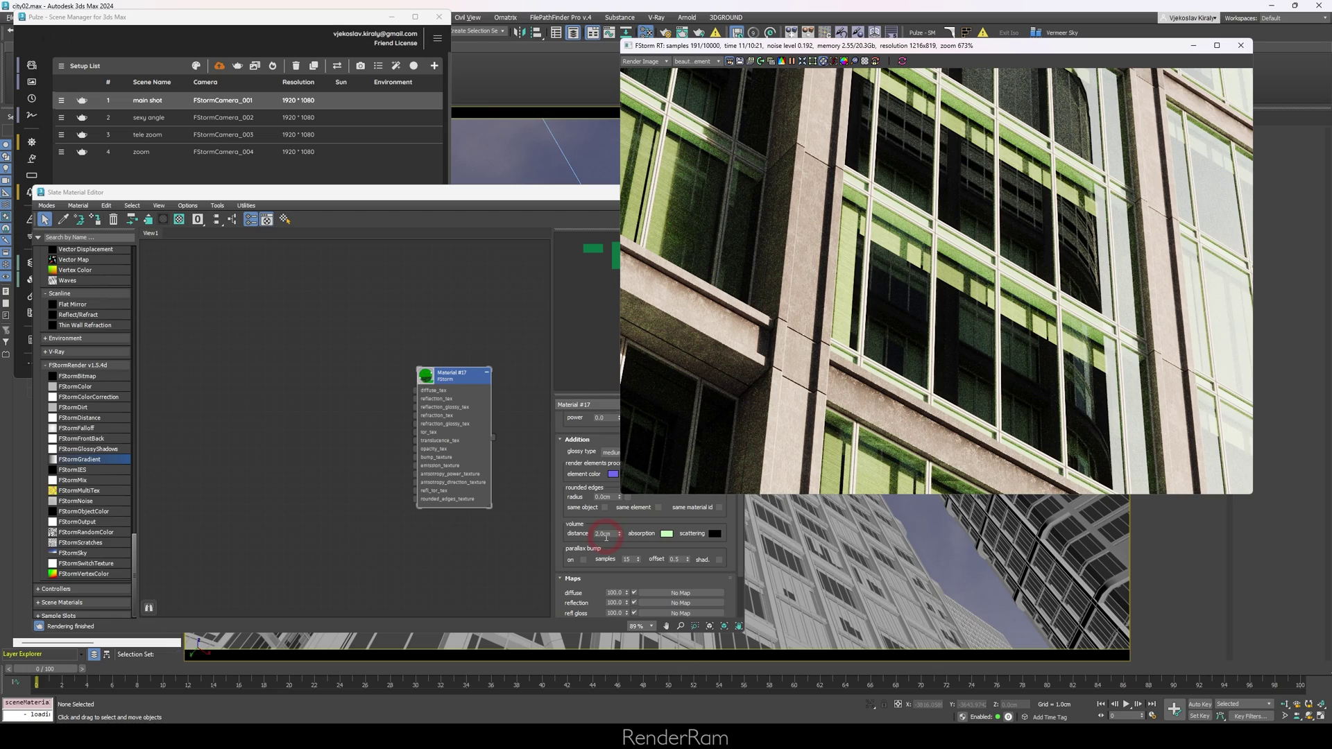
pyautogui.click(605, 535)
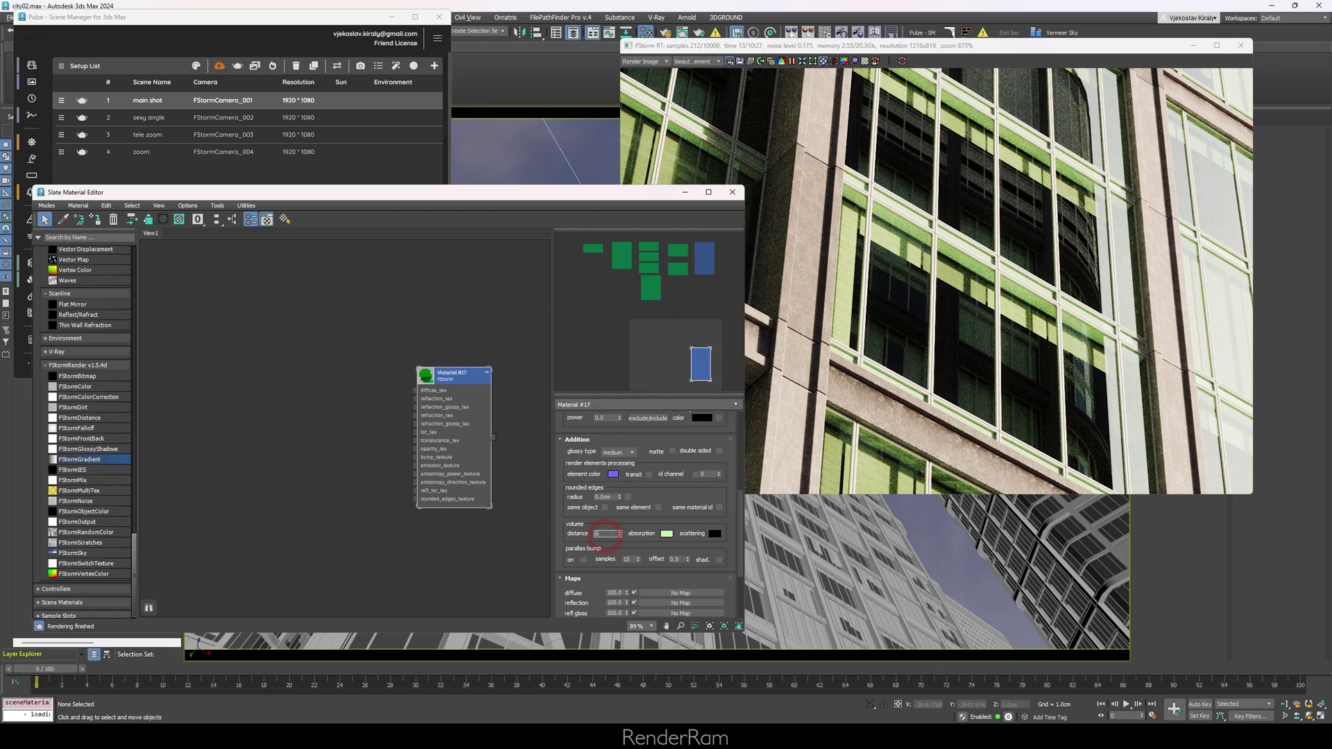
pyautogui.write('1')
pyautogui.press('Return')
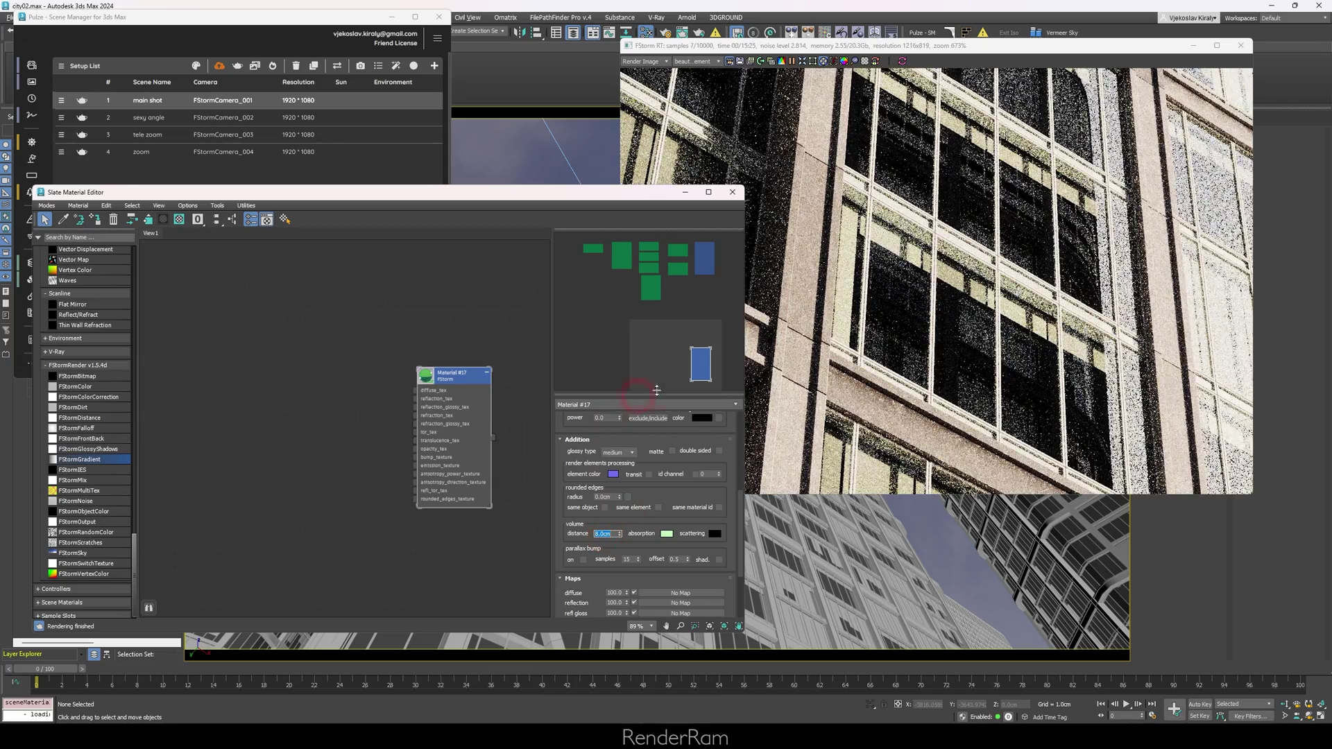
pyautogui.scroll(-1, 879, 343)
pyautogui.scroll(-1, 884, 339)
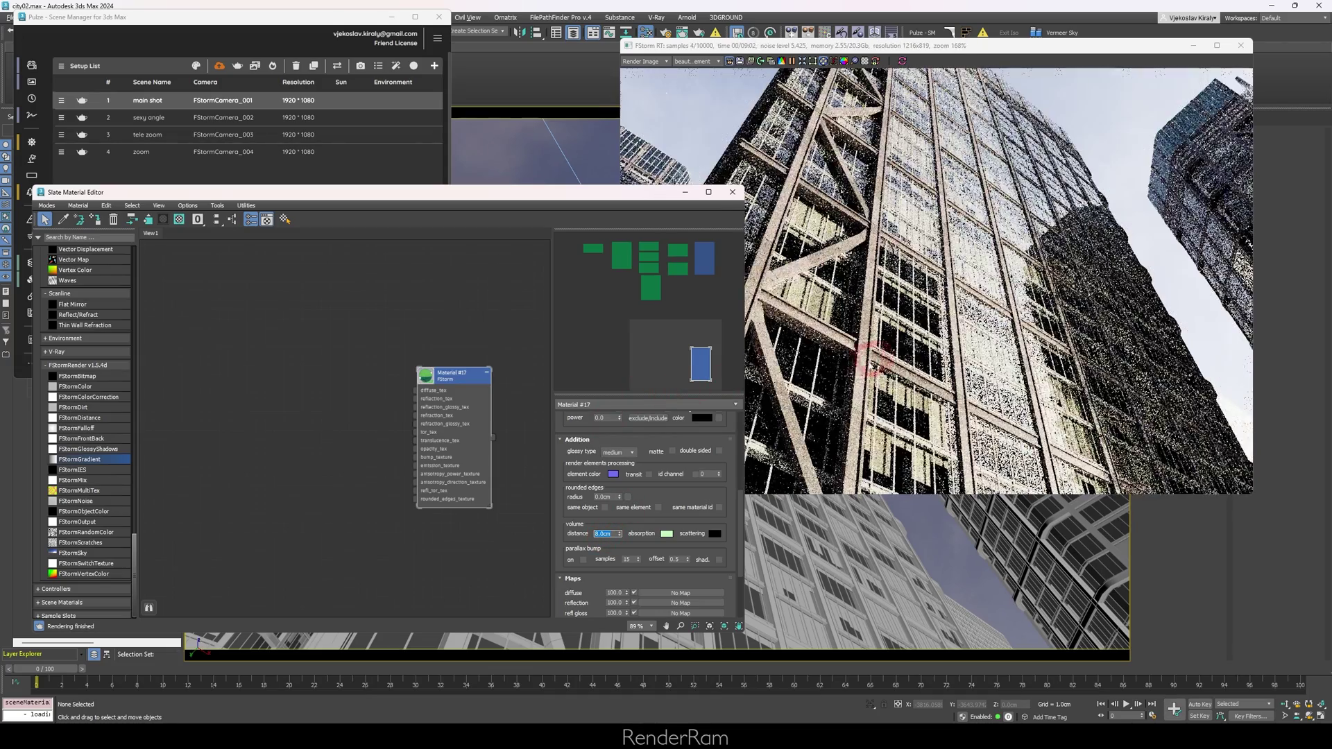
pyautogui.scroll(2, 661, 524)
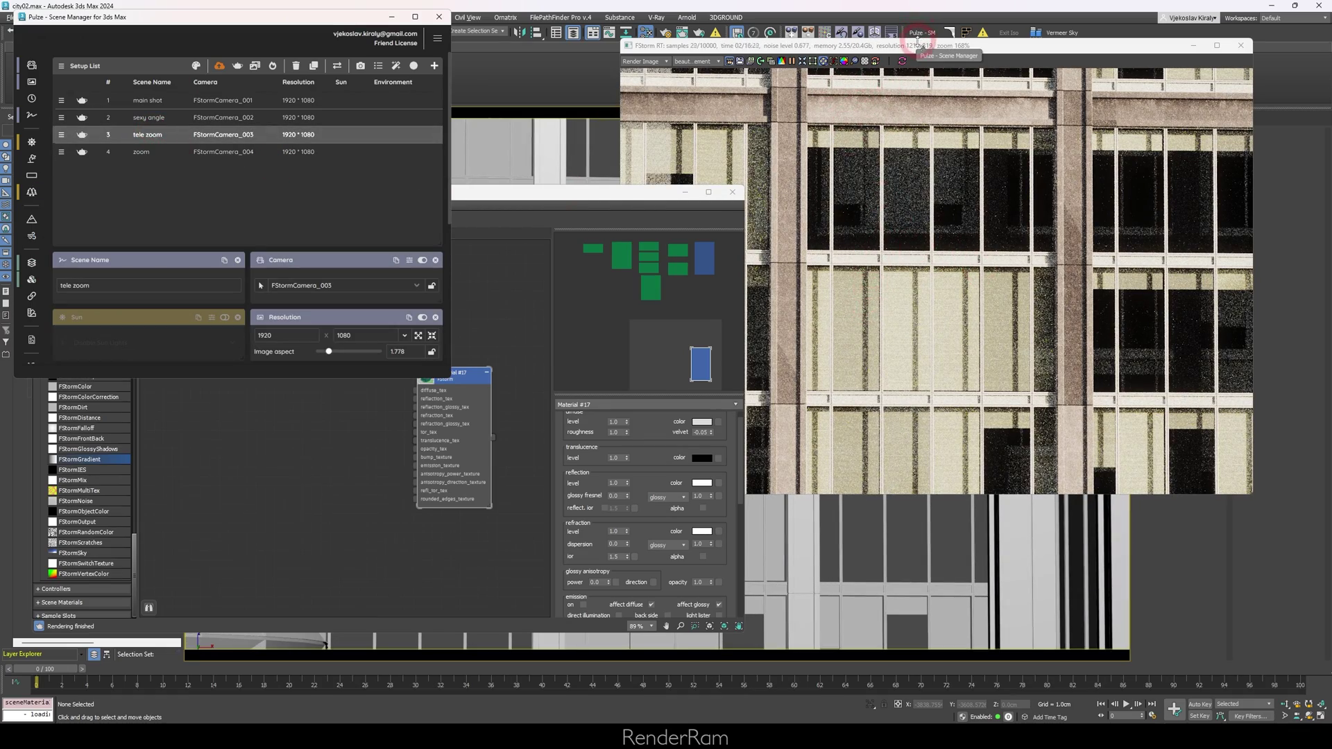
# Step: Magnify the facade panes in the tele zoom render and open the glass gradient bitmap's settings
pyautogui.moveTo(950, 49); pyautogui.dragTo(1081, 59)
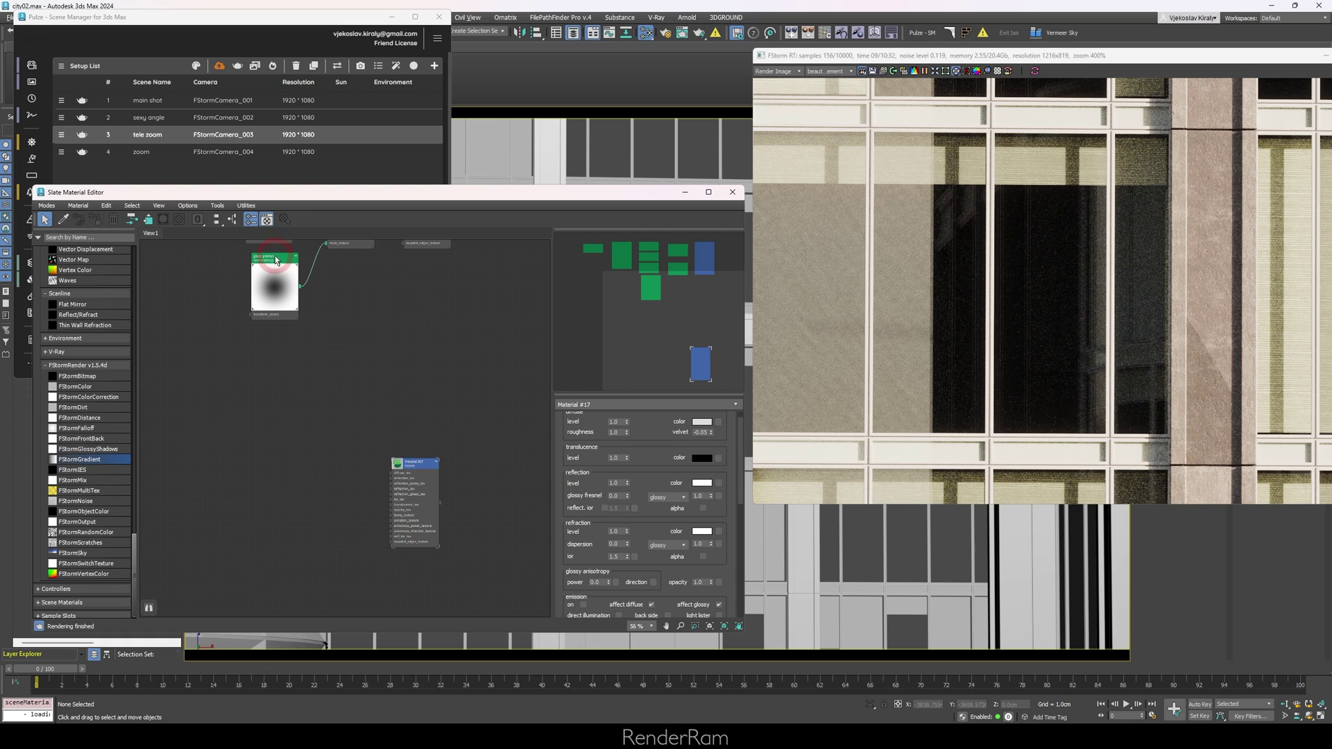
pyautogui.doubleClick(276, 261)
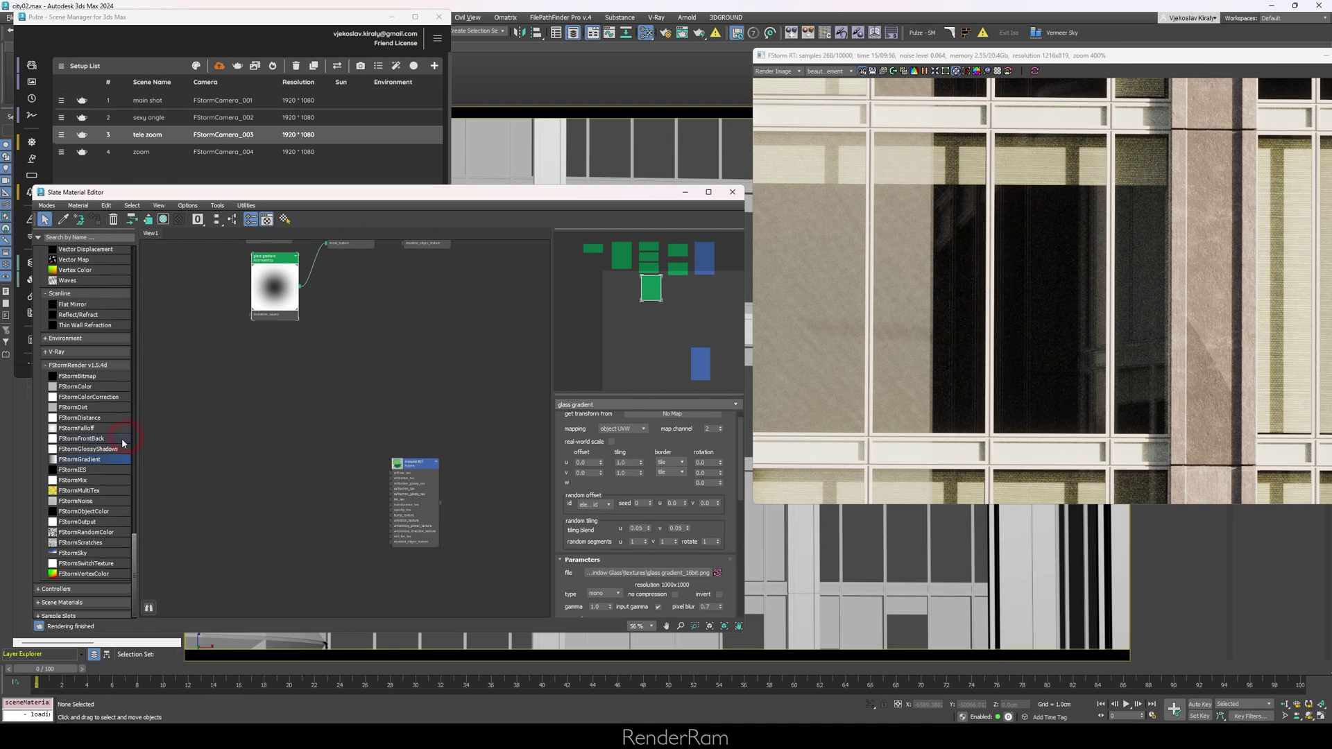
# Step: Add an FStormGradient map to the graph and set its type to radial
pyautogui.moveTo(71, 459); pyautogui.dragTo(327, 526)
pyautogui.scroll(5, 325, 531)
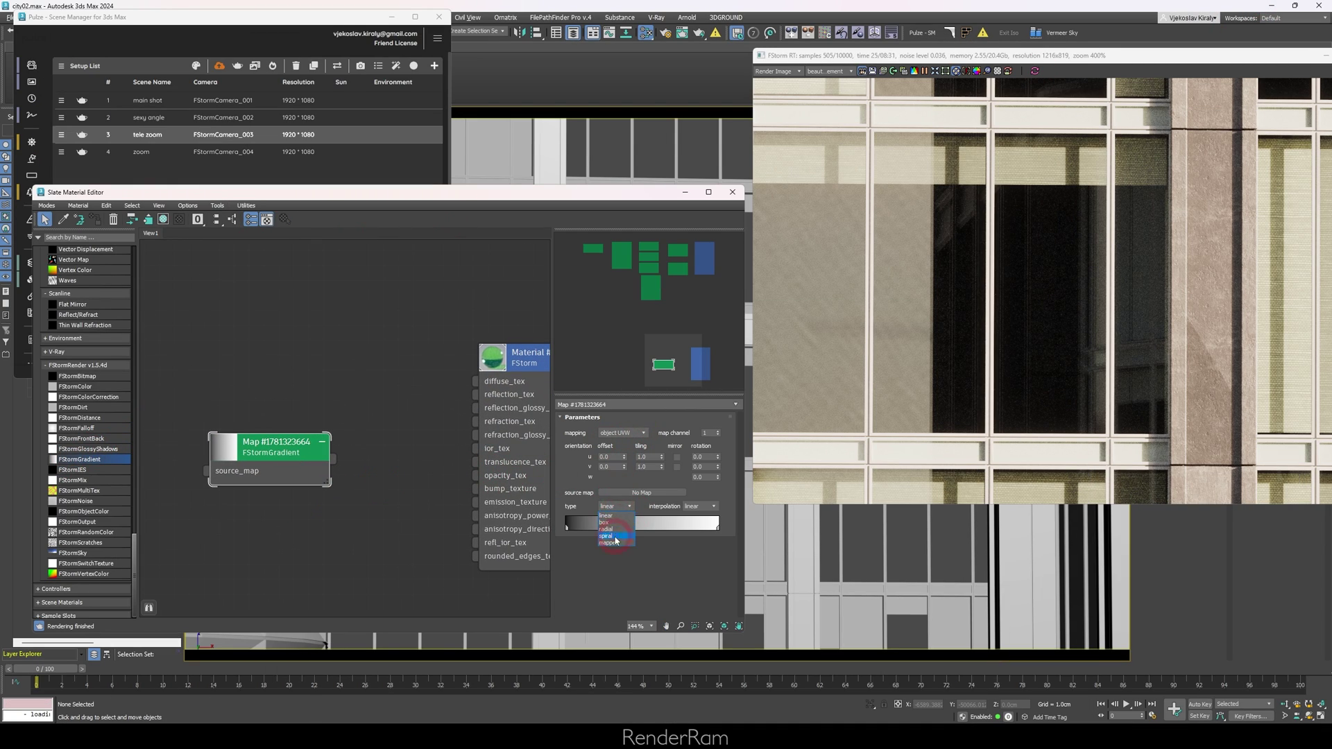
pyautogui.click(614, 529)
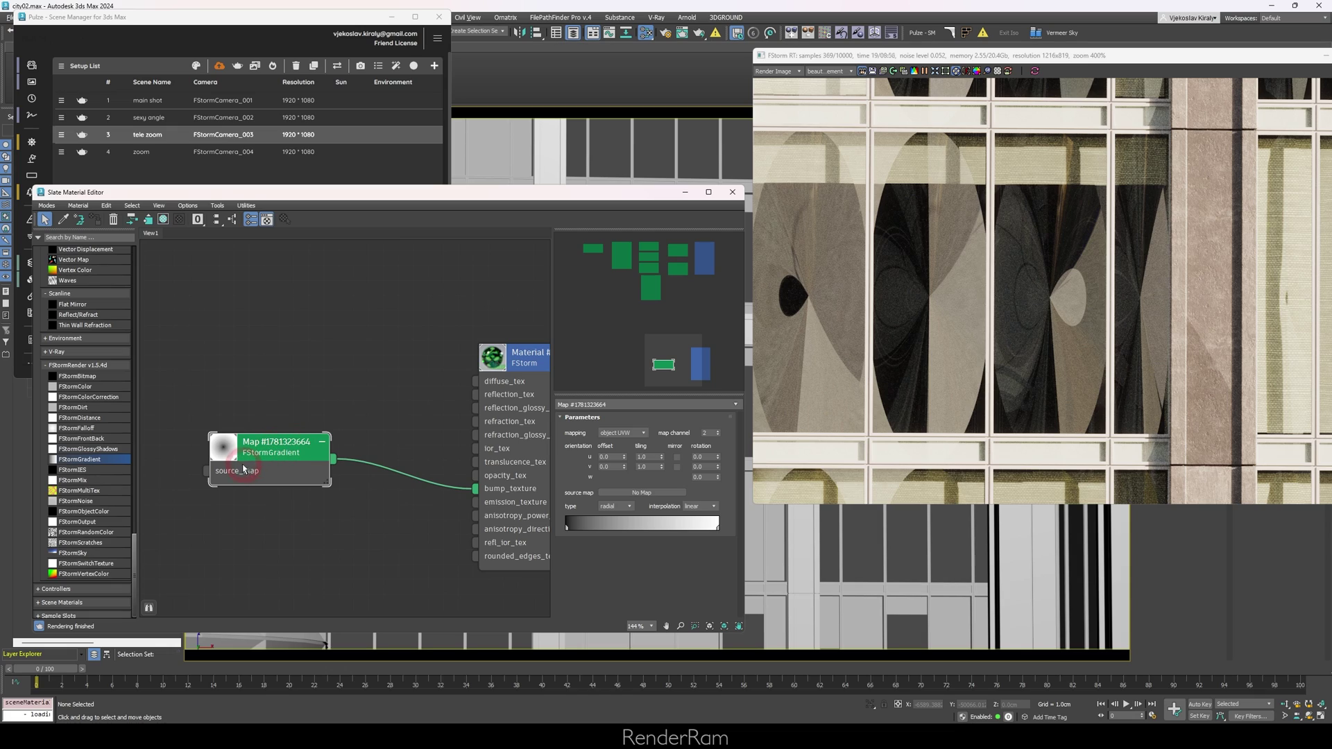
# Step: Plug a new FStormBitmap into bump_texture and add an FStormMix node to the graph
pyautogui.click(244, 471)
pyautogui.click(286, 398)
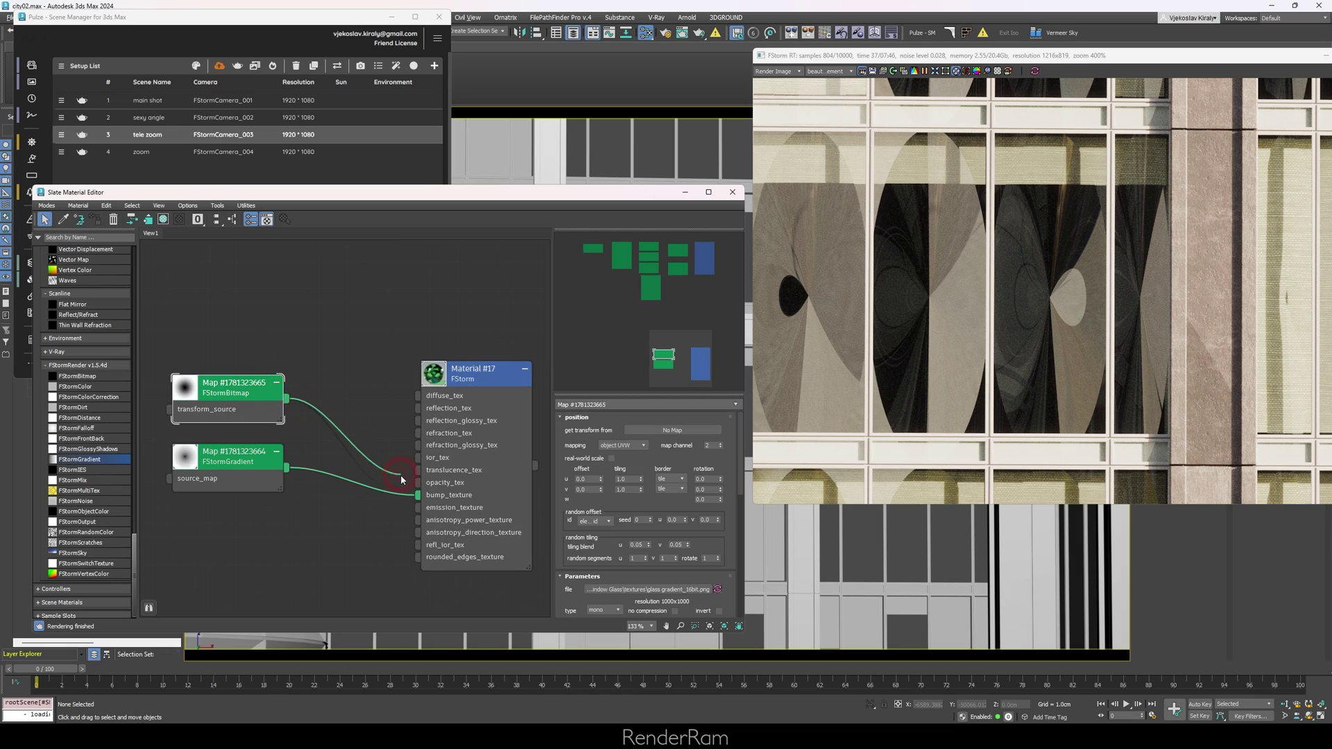
pyautogui.moveTo(401, 480); pyautogui.dragTo(359, 406)
pyautogui.moveTo(285, 399); pyautogui.dragTo(417, 494)
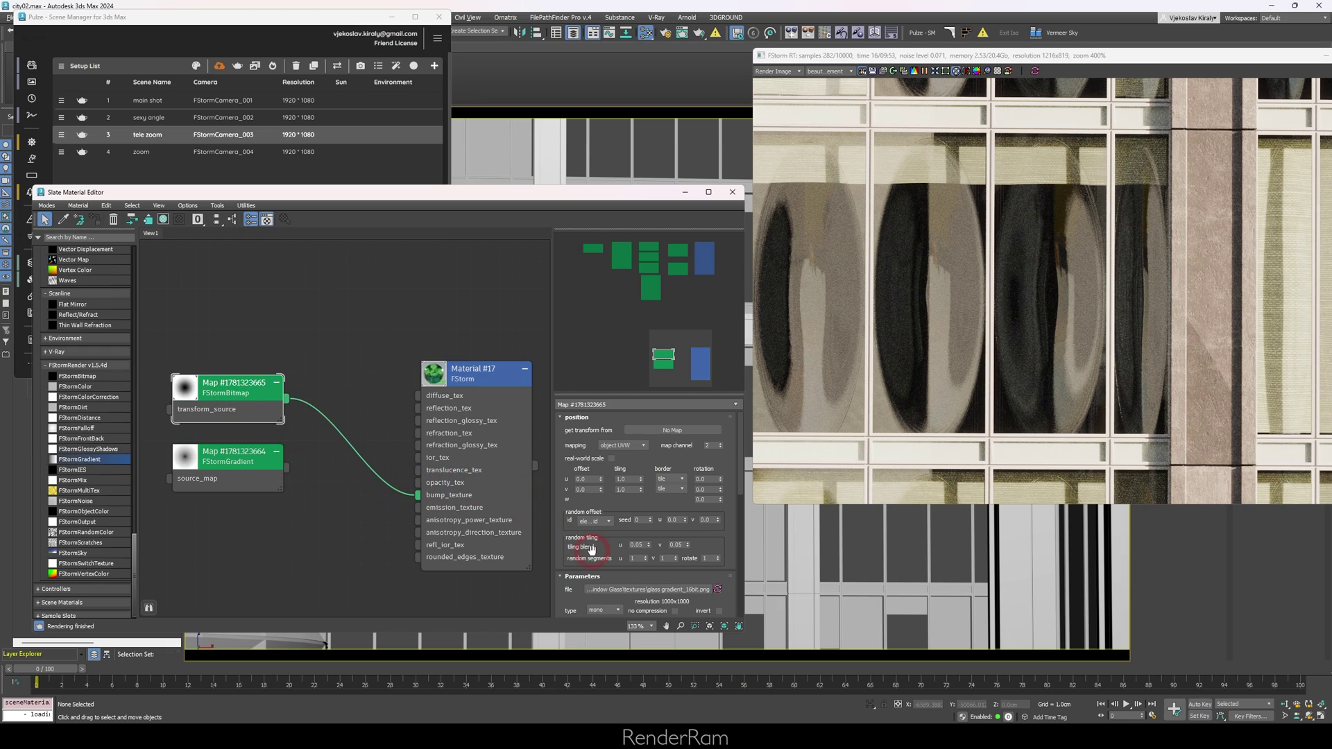
pyautogui.scroll(-3, 591, 548)
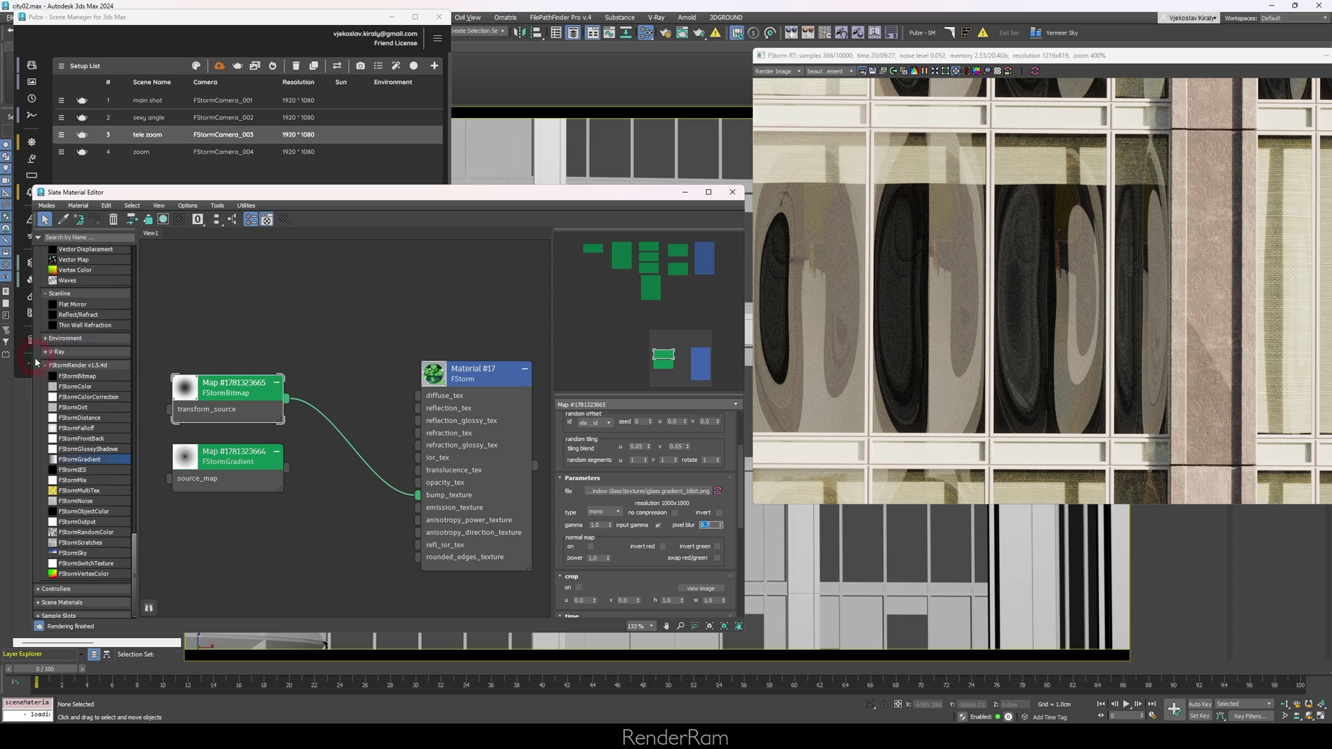
pyautogui.moveTo(63, 483)
pyautogui.mouseDown()
pyautogui.moveTo(323, 363)
pyautogui.moveTo(306, 386)
pyautogui.mouseUp()
pyautogui.moveTo(340, 339)
pyautogui.mouseDown()
pyautogui.moveTo(379, 353)
pyautogui.moveTo(418, 495)
pyautogui.mouseUp()
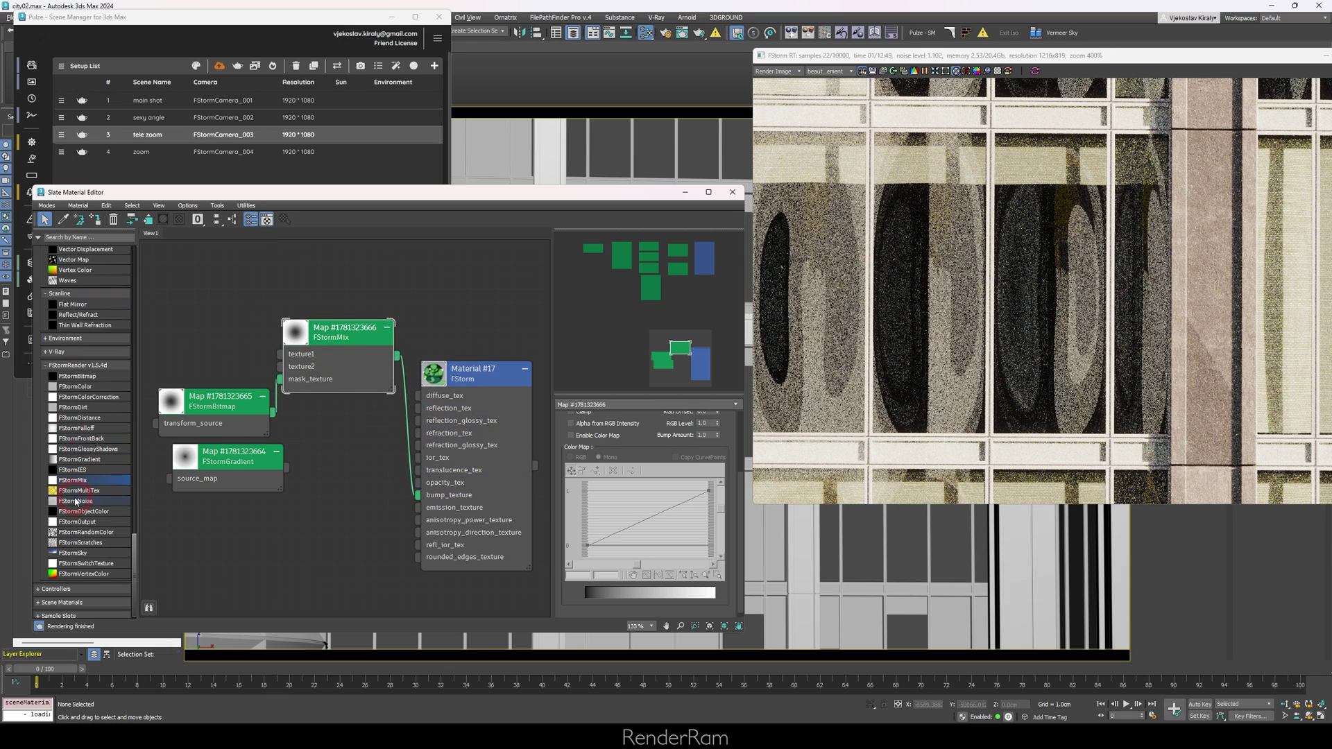
# Step: Connect an FStormNoise map to the mix's texture1 and try new noise sizes
pyautogui.moveTo(79, 501); pyautogui.dragTo(229, 296)
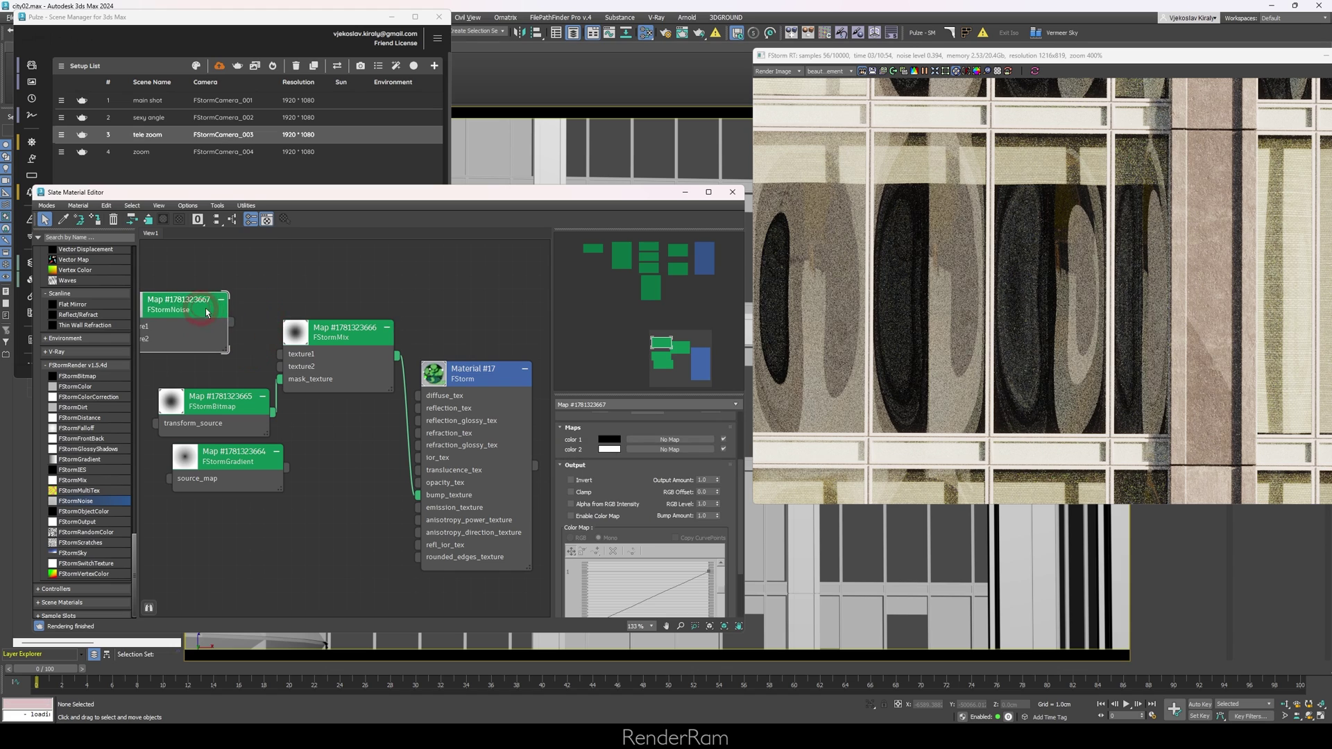
pyautogui.moveTo(322, 344); pyautogui.dragTo(319, 354)
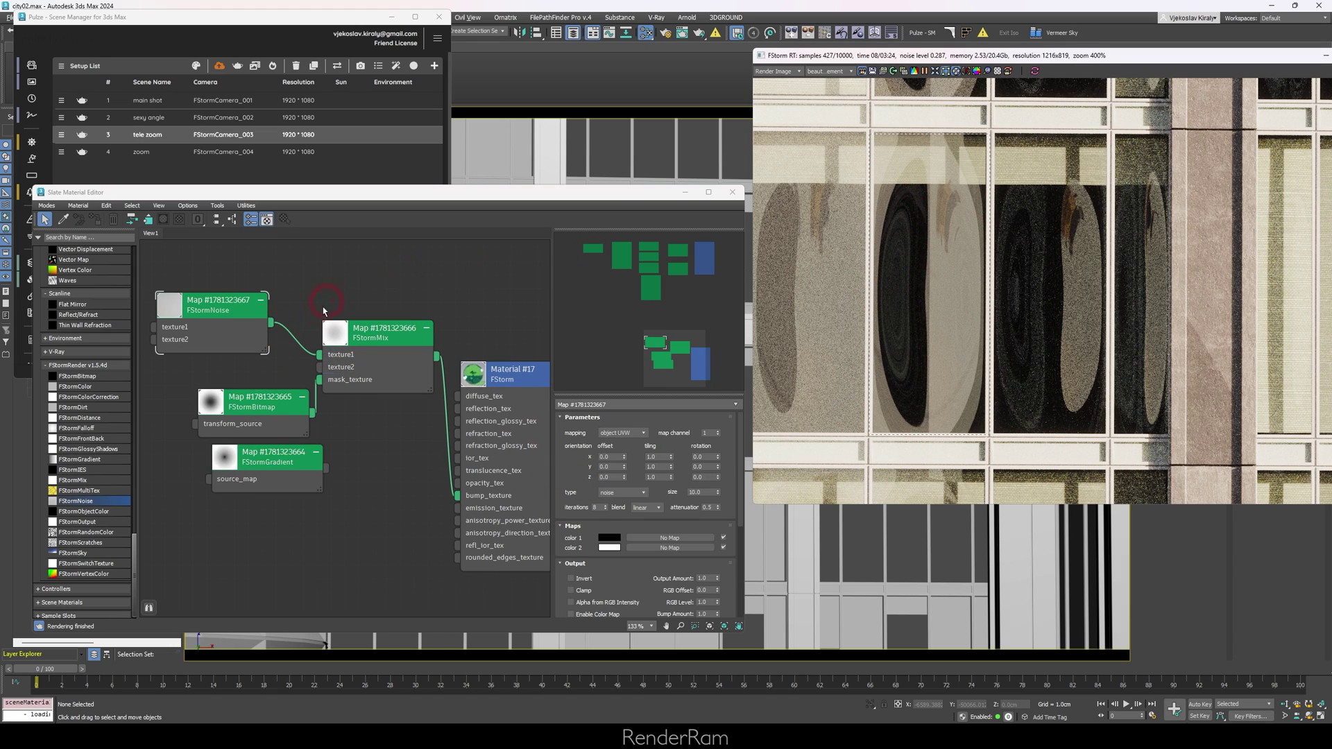
pyautogui.click(199, 320)
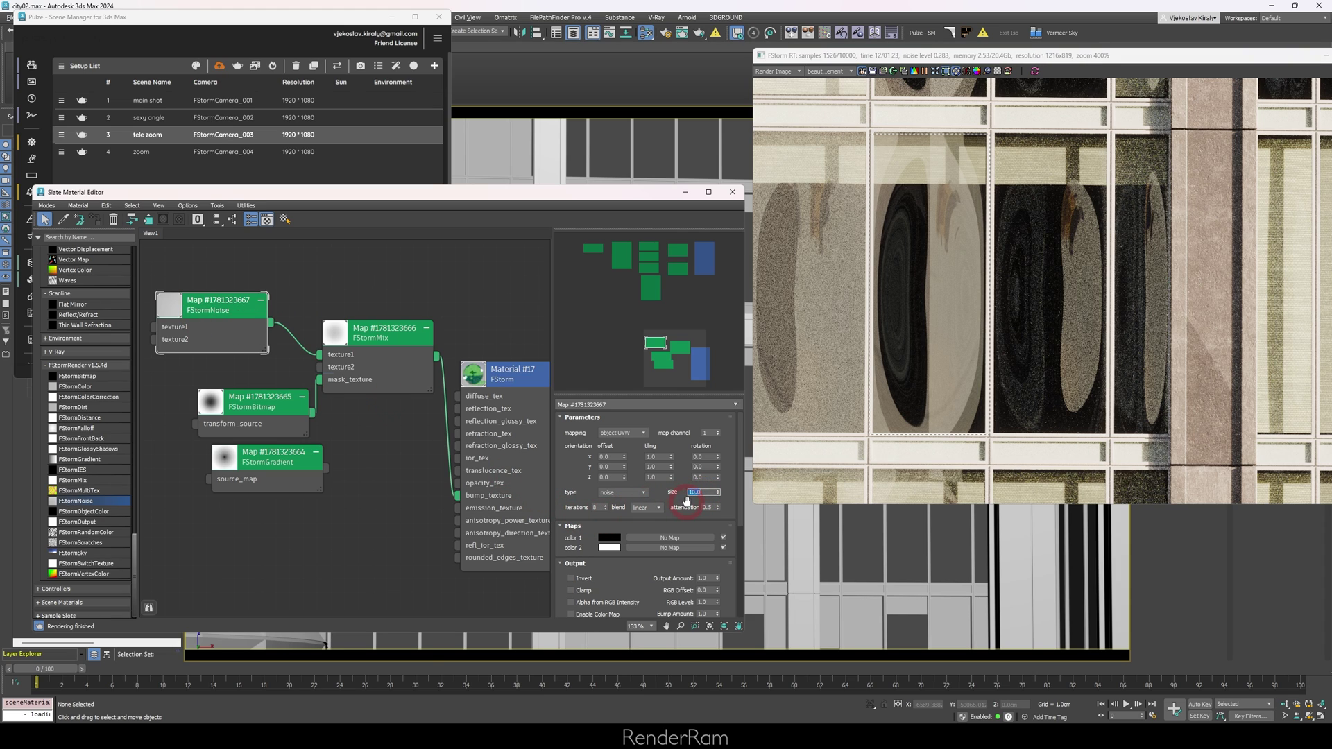
pyautogui.press('Return')
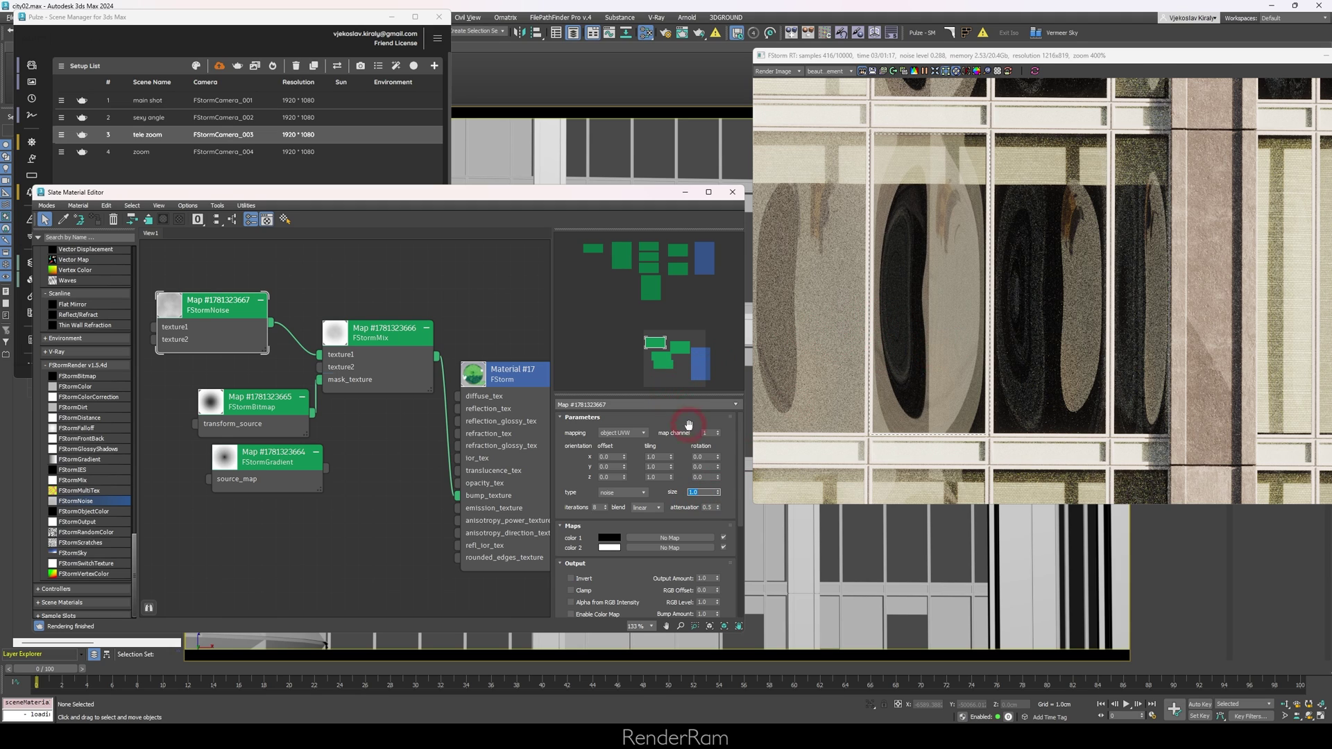
pyautogui.write('0.1')
pyautogui.press('Return')
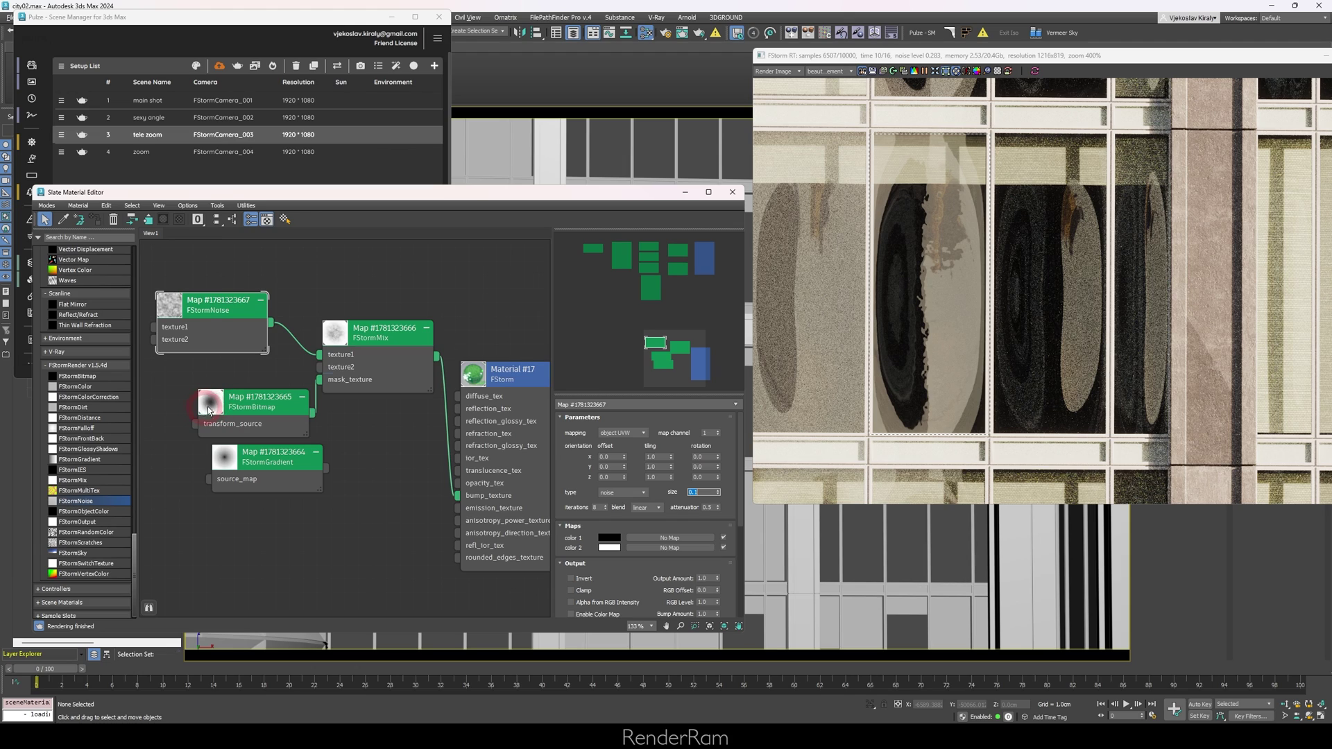
# Step: Darken the mix's color2 to grey (Value 187) and set the noise Size to 0.05
pyautogui.doubleClick(365, 358)
pyautogui.click(613, 443)
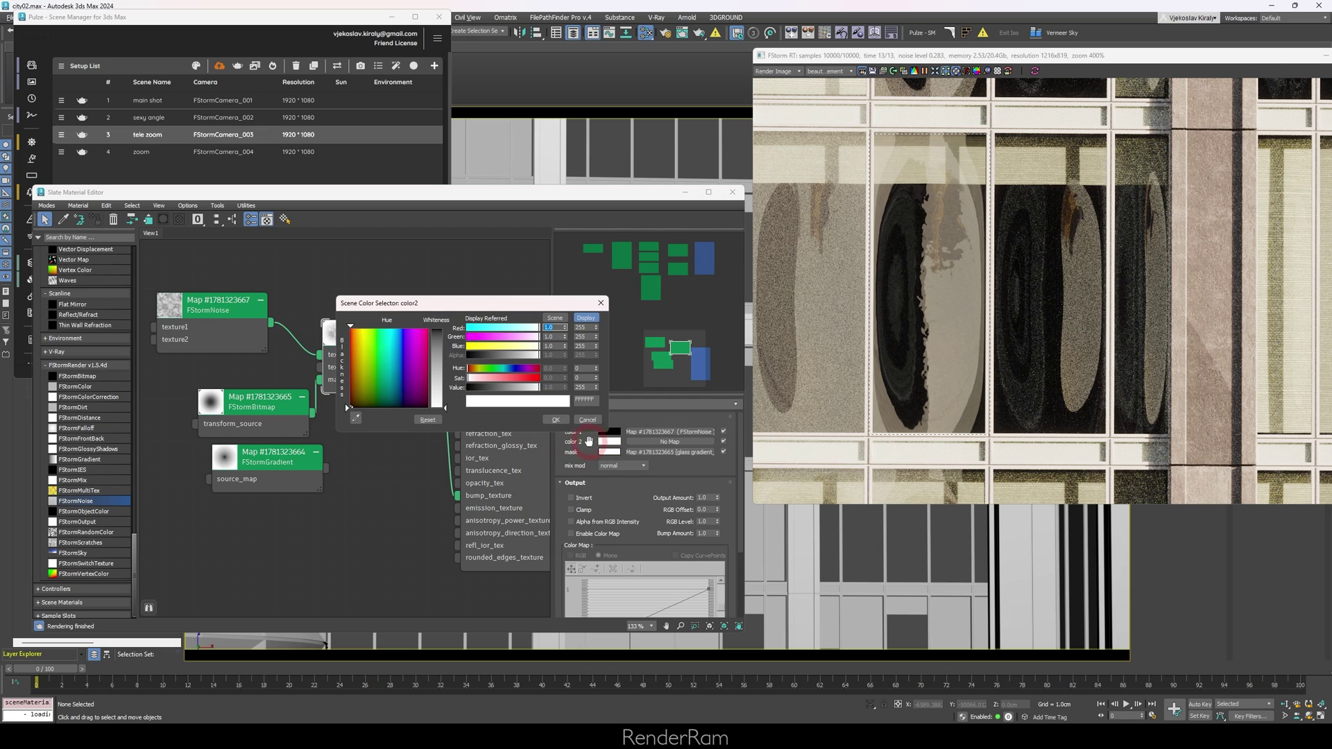
pyautogui.moveTo(523, 391); pyautogui.dragTo(508, 393)
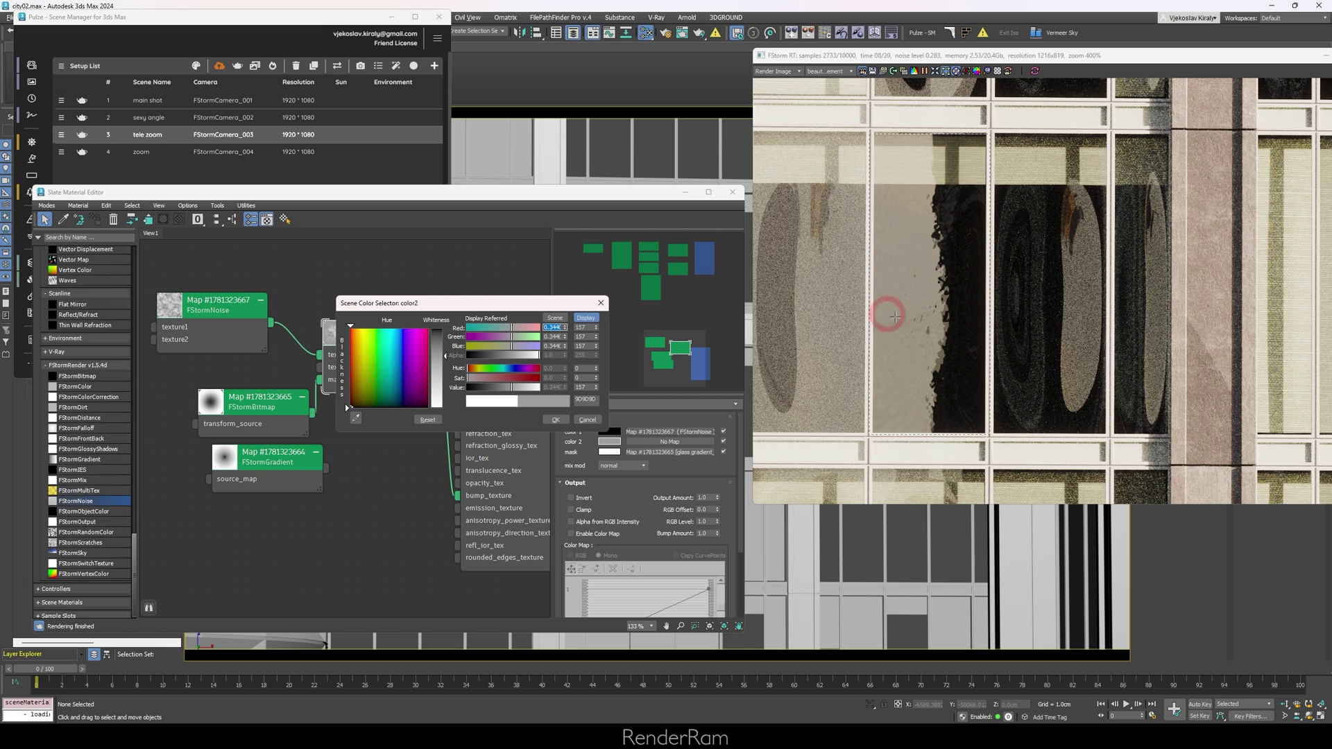
pyautogui.click(557, 419)
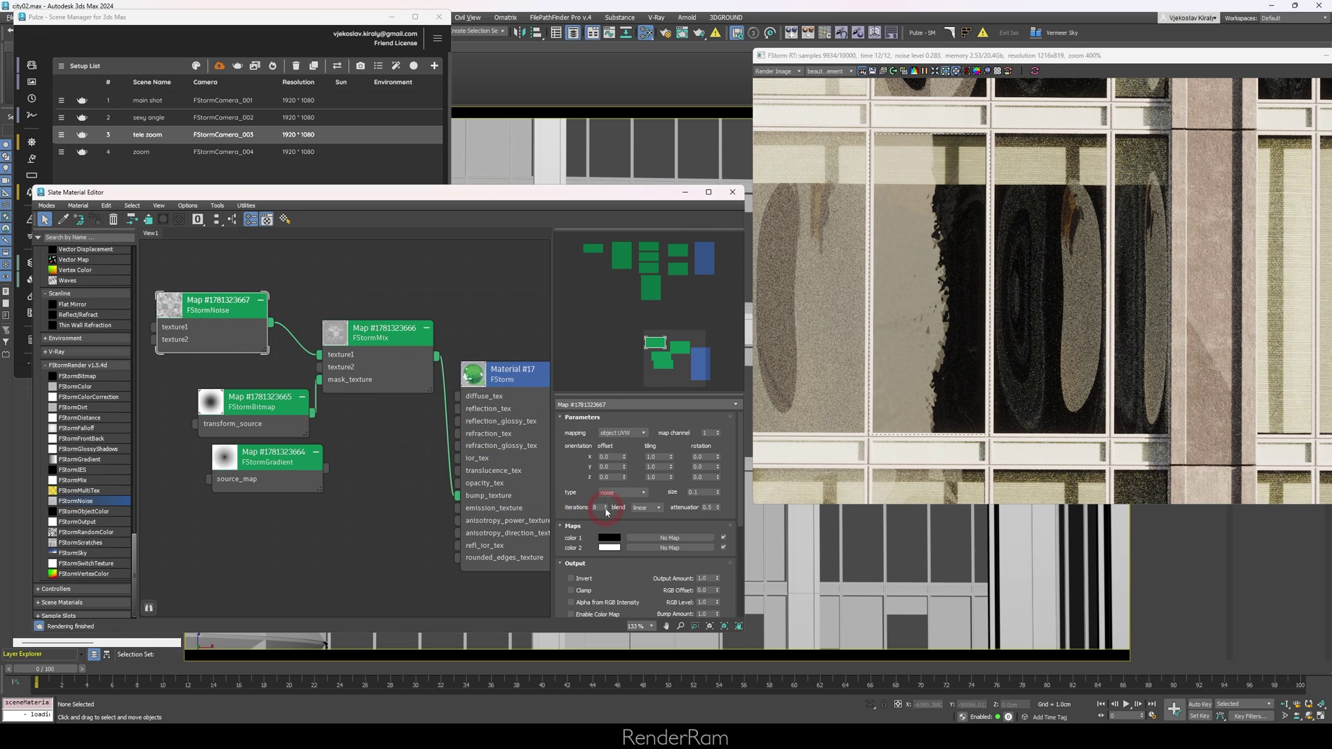
pyautogui.click(607, 510)
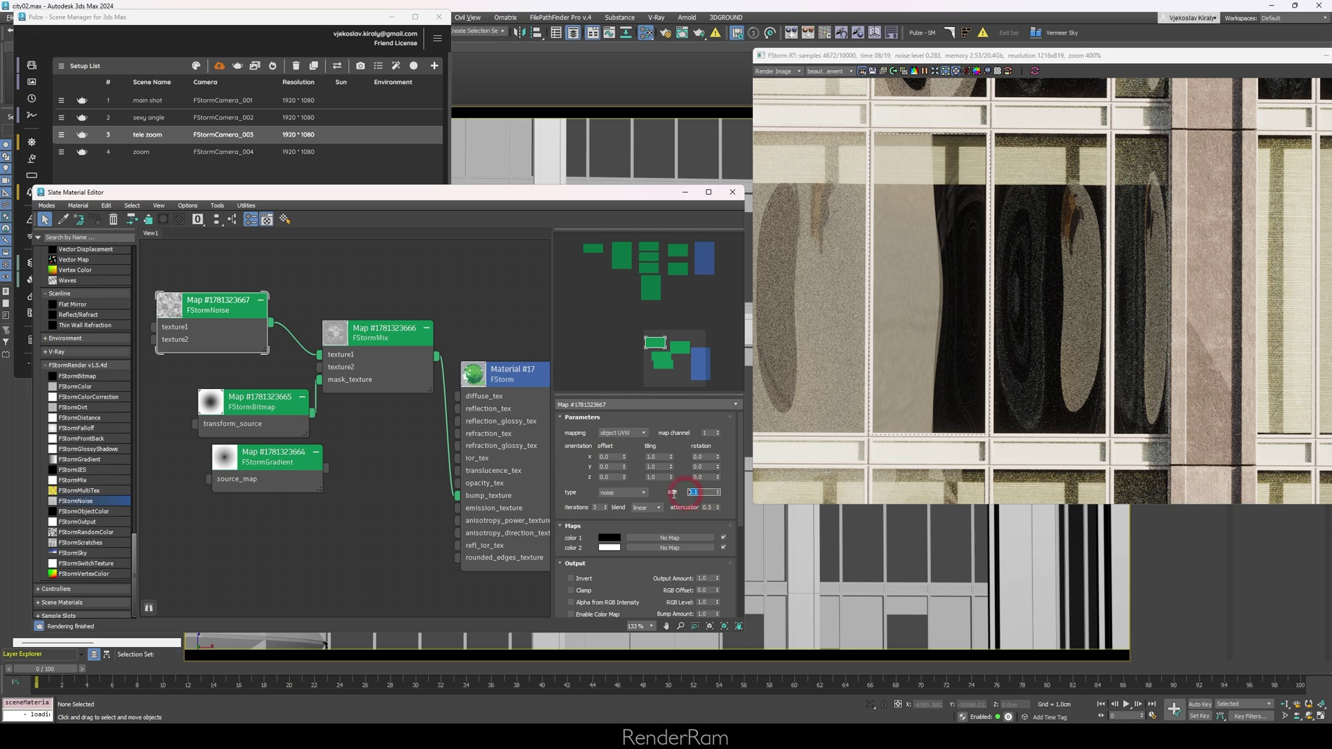
pyautogui.write('0.05')
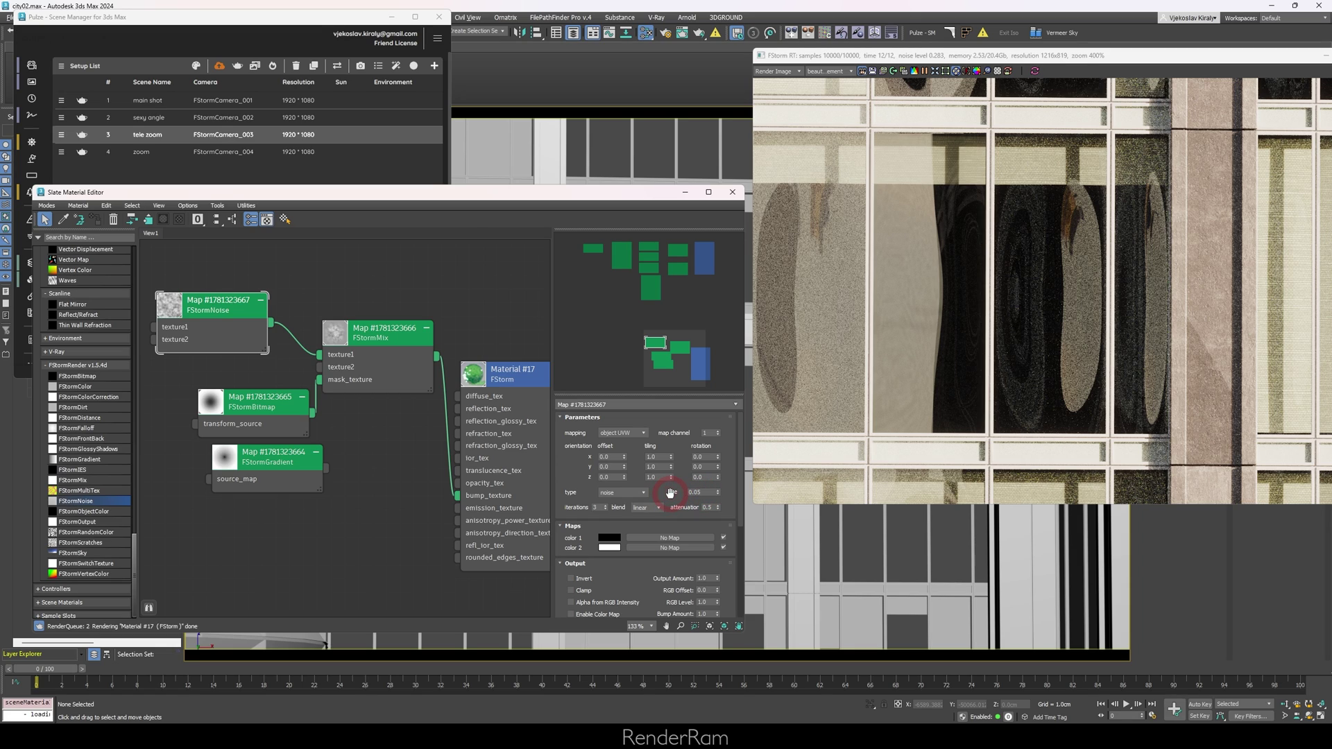
pyautogui.press('Return')
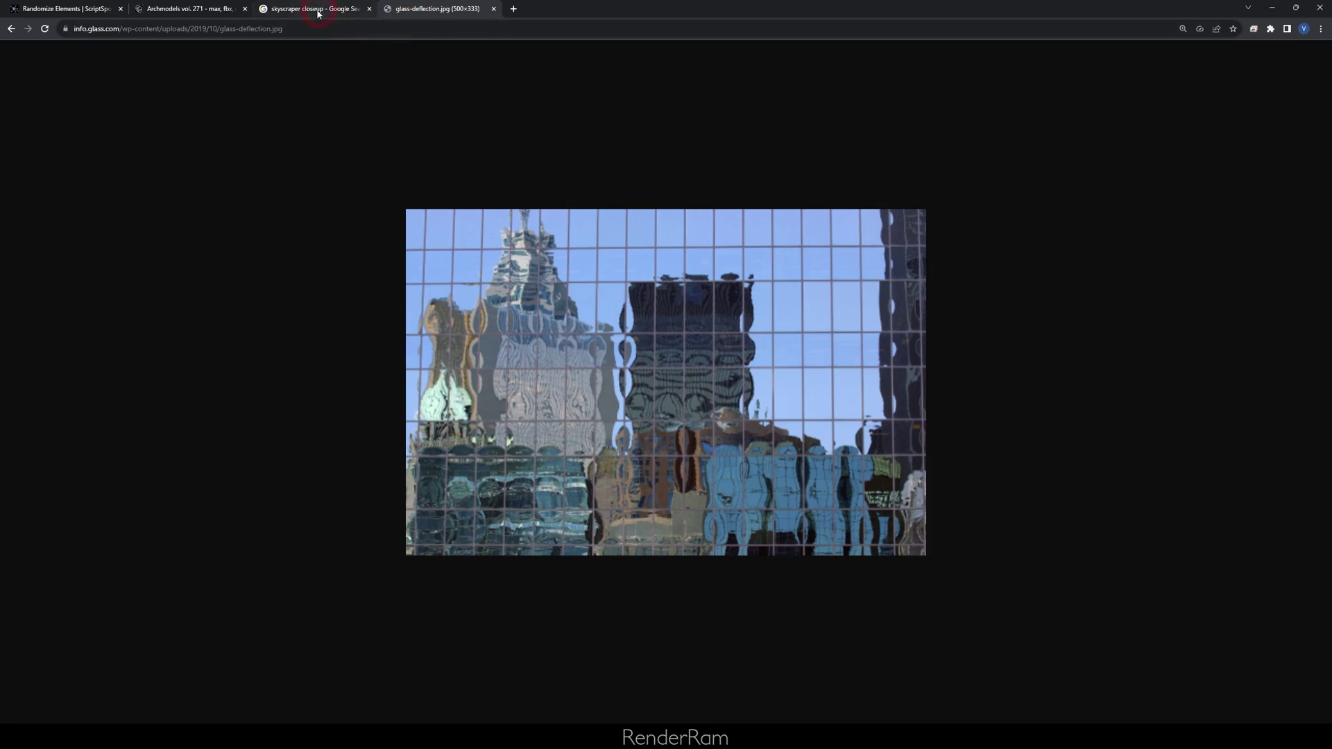
# Step: Preview the Glass curtain wall closeup photo in the 'skyscraper closeup' results
pyautogui.click(317, 13)
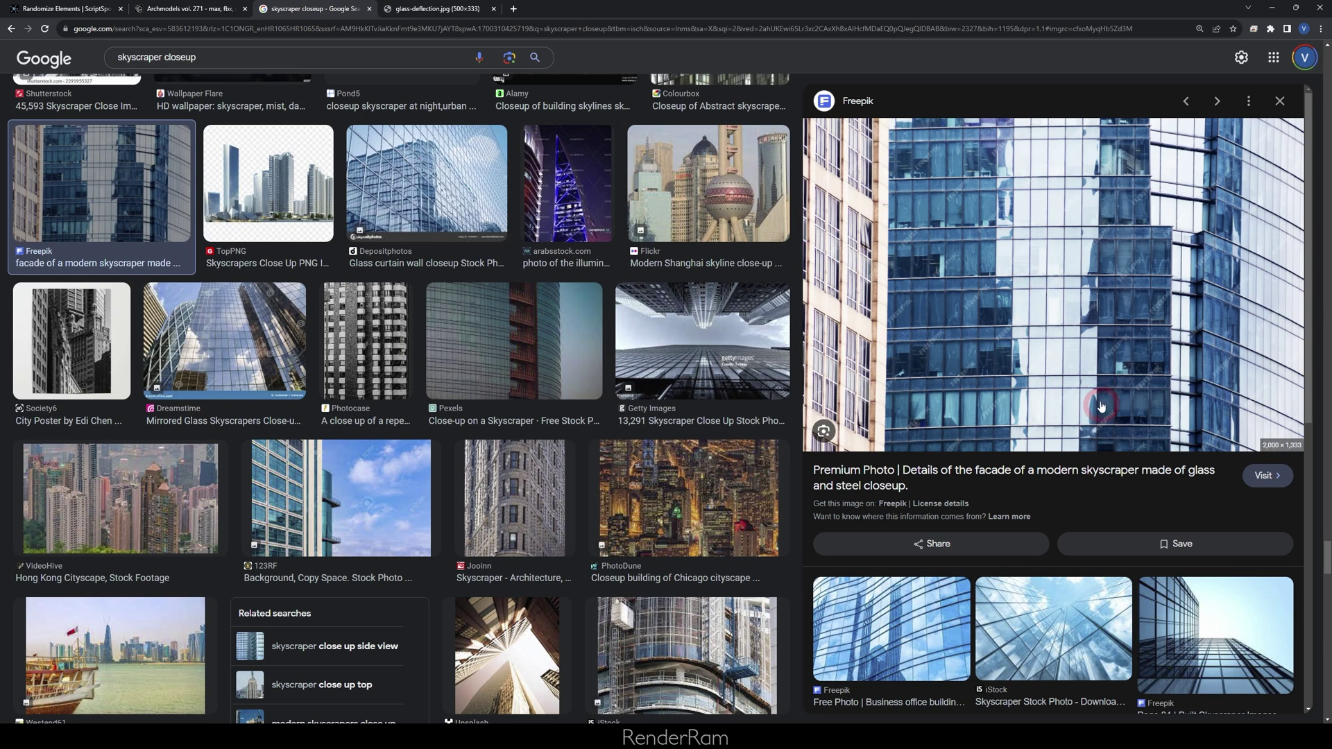
pyautogui.scroll(1, 411, 296)
pyautogui.click(412, 294)
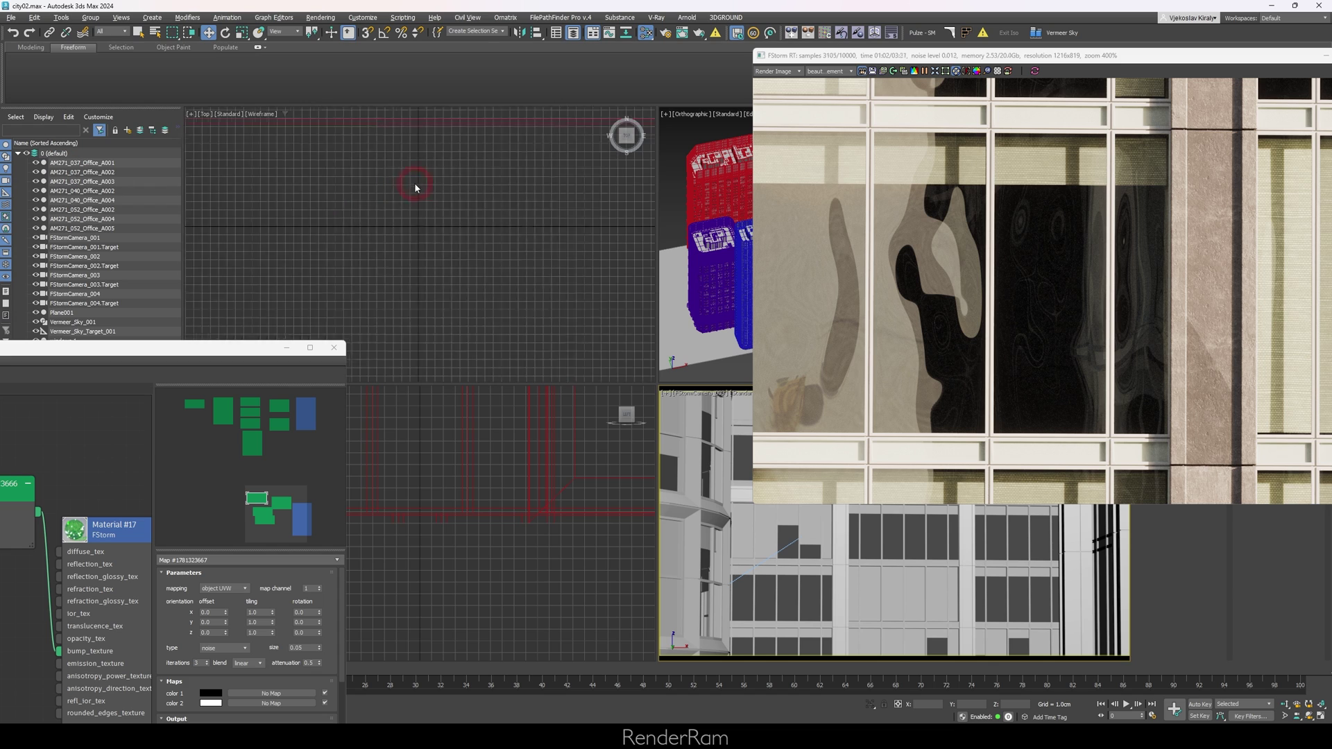
pyautogui.scroll(3, 434, 218)
pyautogui.scroll(3, 422, 208)
pyautogui.scroll(3, 417, 202)
pyautogui.scroll(-10, 405, 321)
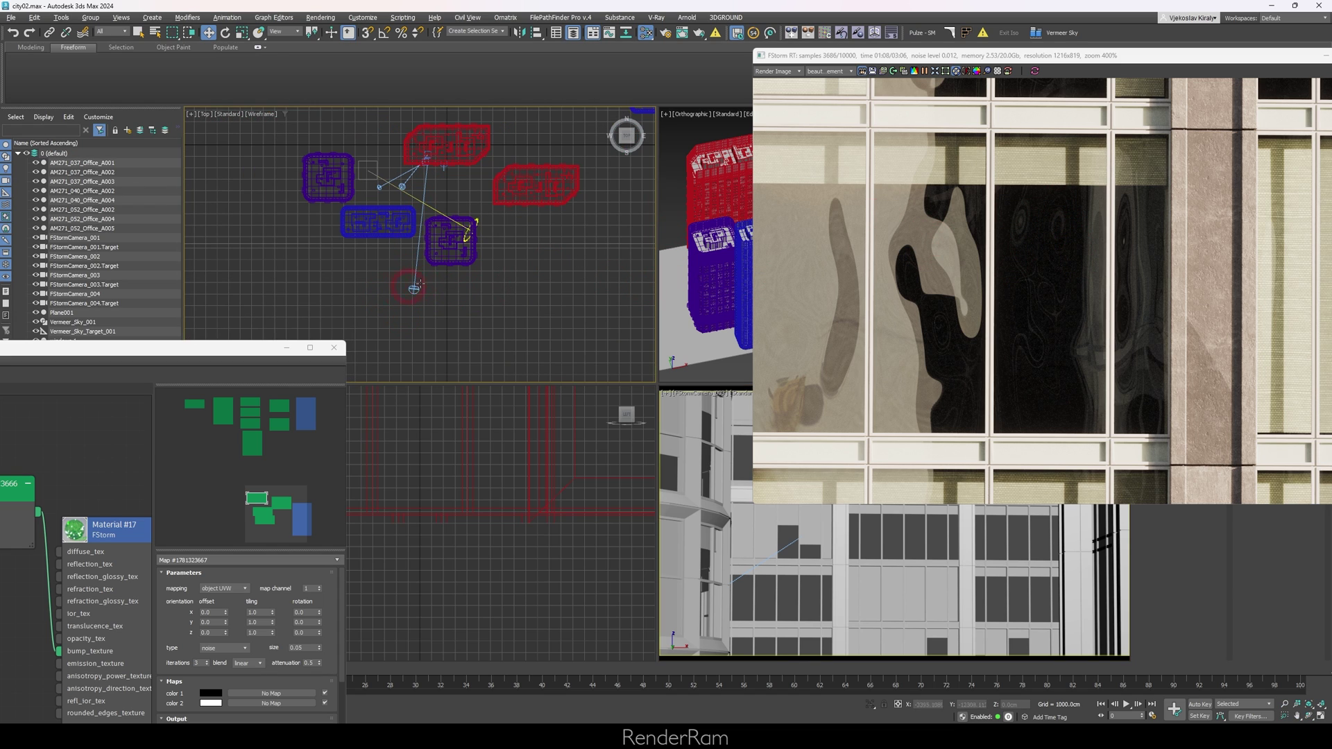
# Step: Select FStormCamera_003 in the Top viewport
pyautogui.click(413, 292)
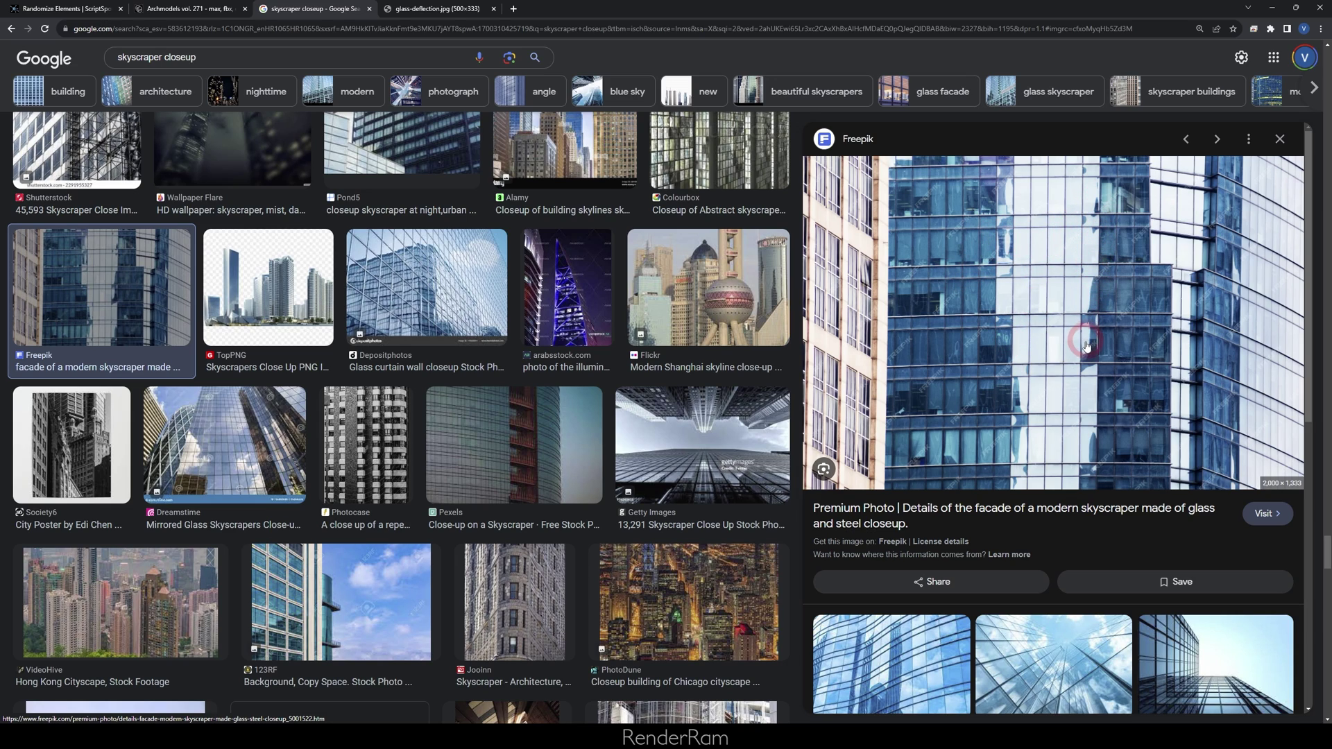
# Step: Compare the Depositphotos and Freepik facade photos, then open Material #17's parameters
pyautogui.click(434, 279)
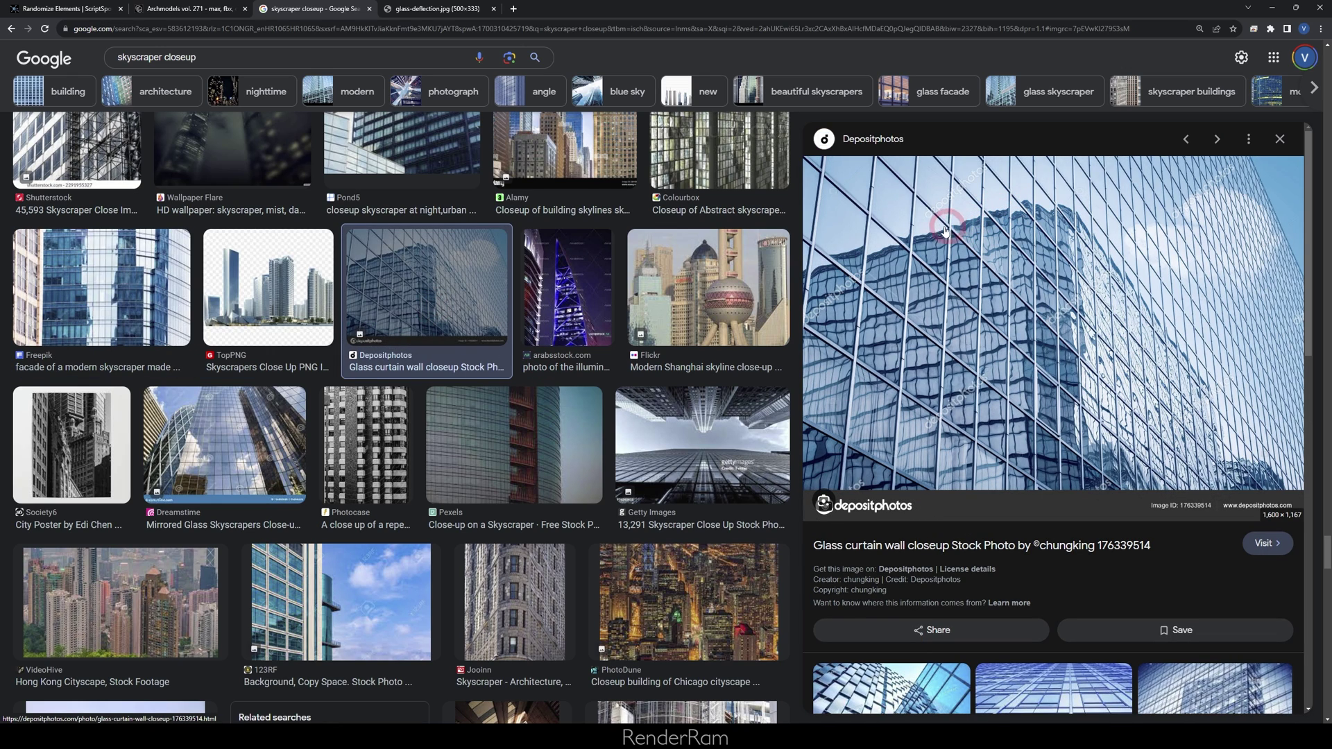
pyautogui.click(46, 287)
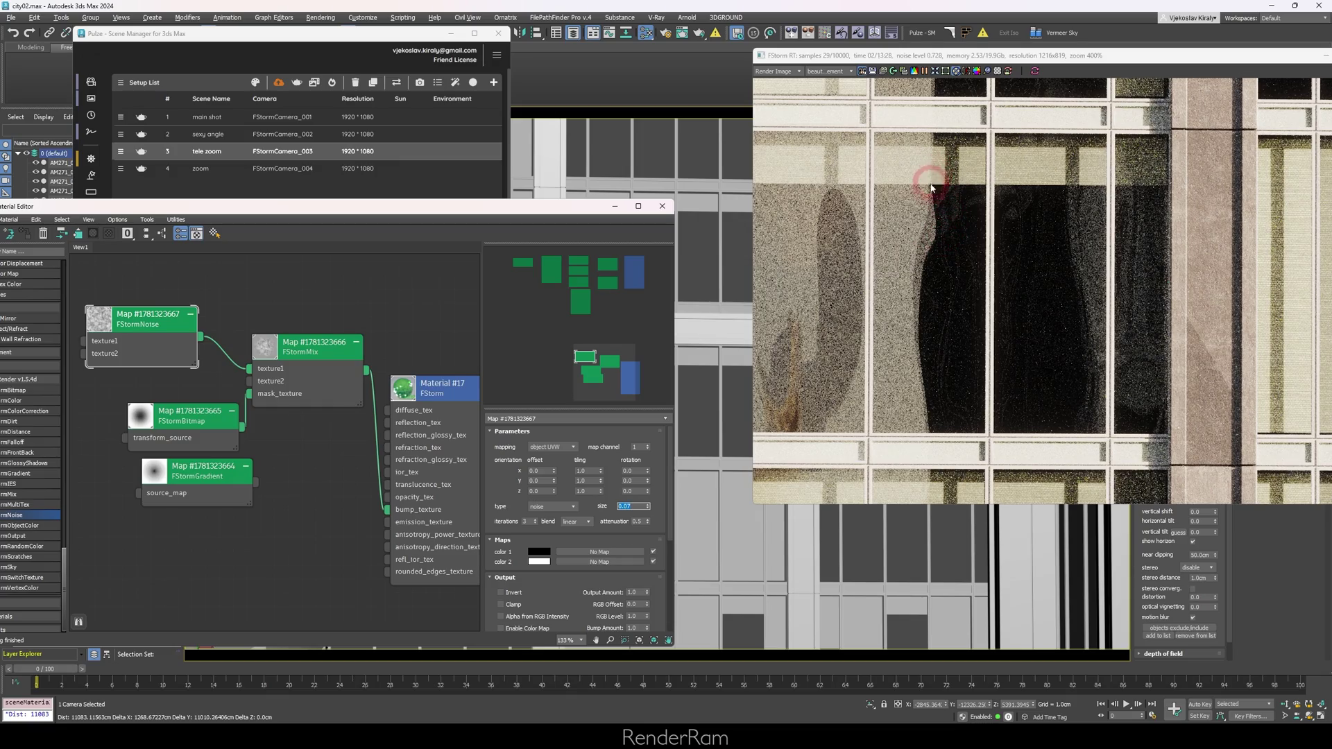
pyautogui.scroll(-1, 954, 334)
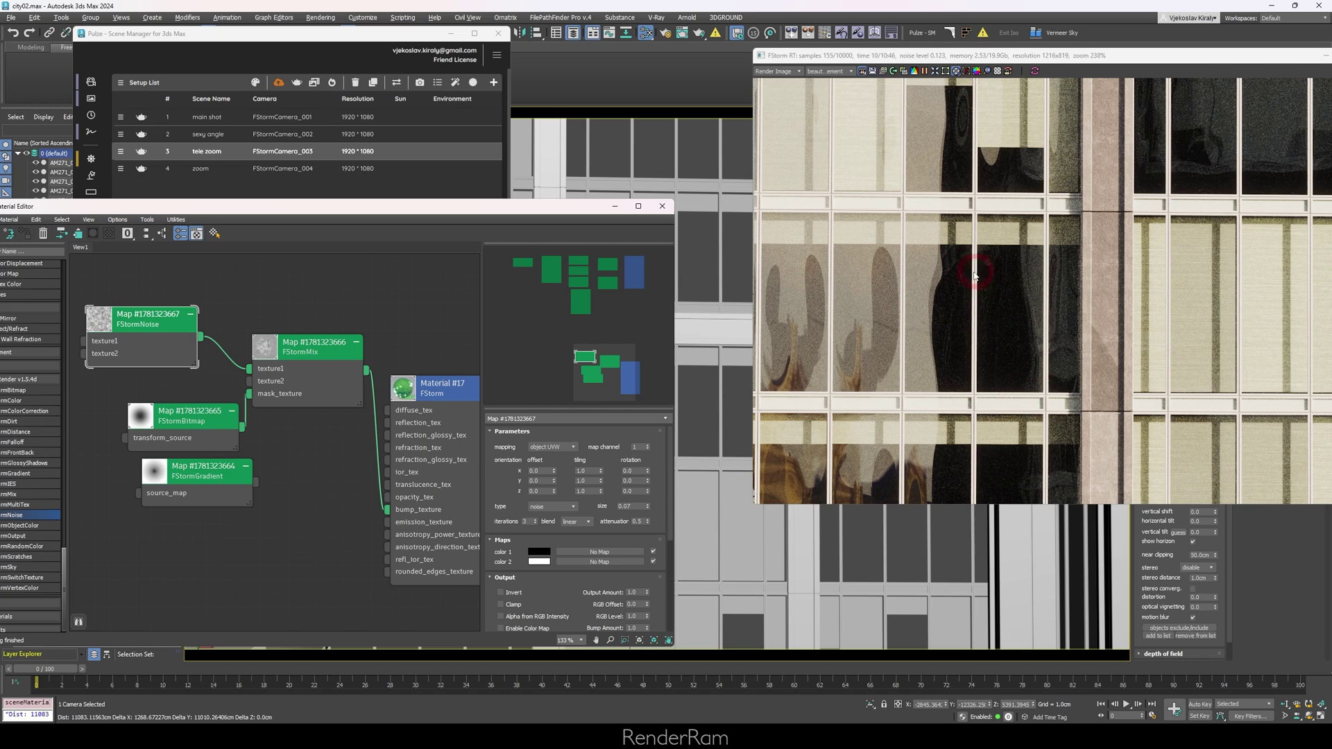
pyautogui.scroll(-1, 974, 275)
pyautogui.doubleClick(432, 385)
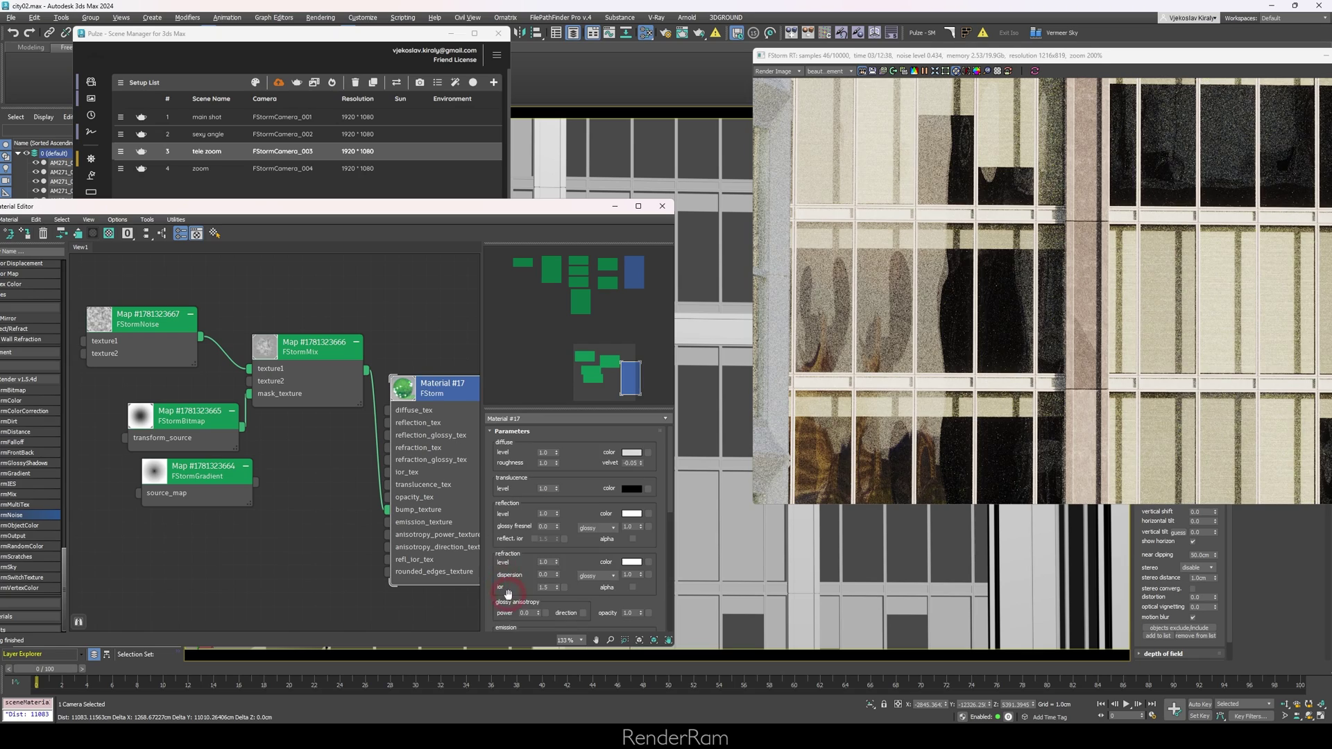
pyautogui.scroll(-2, 500, 593)
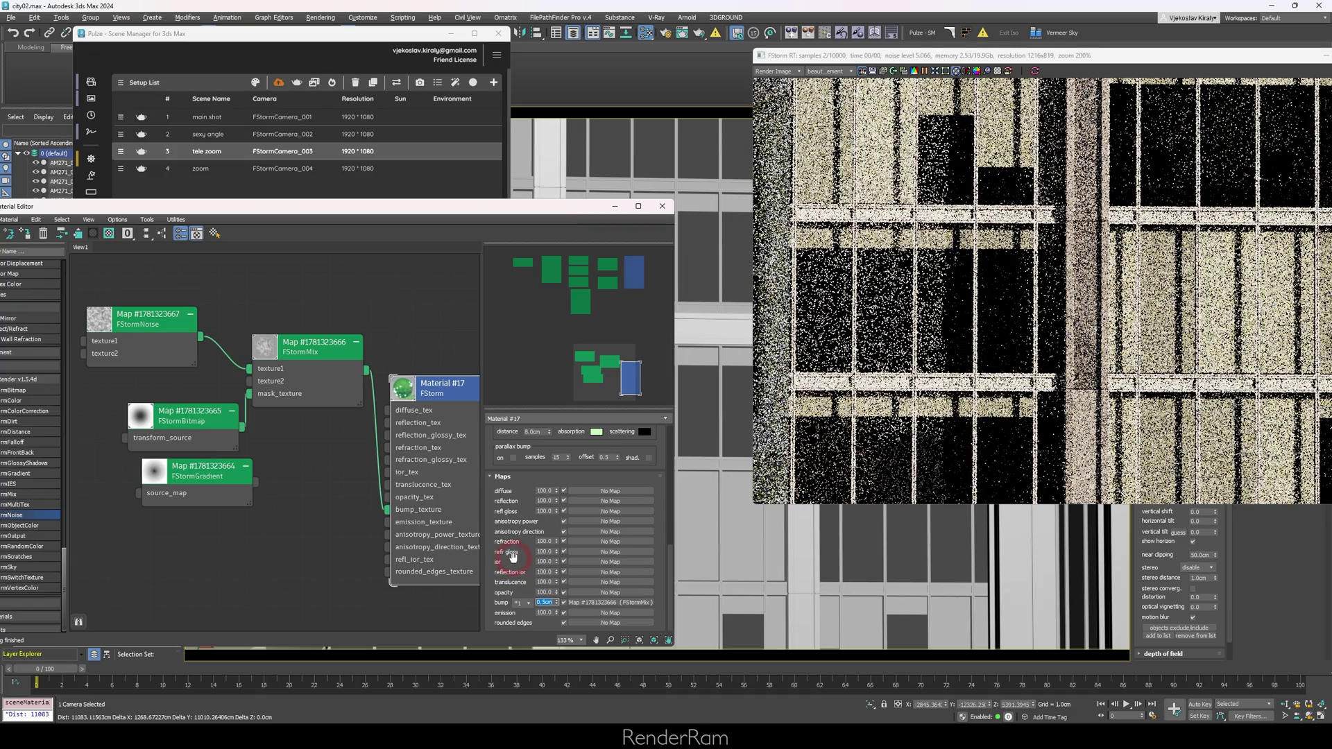
# Step: Pan the FStorm RT render across the facade floors, then render from the zoom camera
pyautogui.click(956, 203)
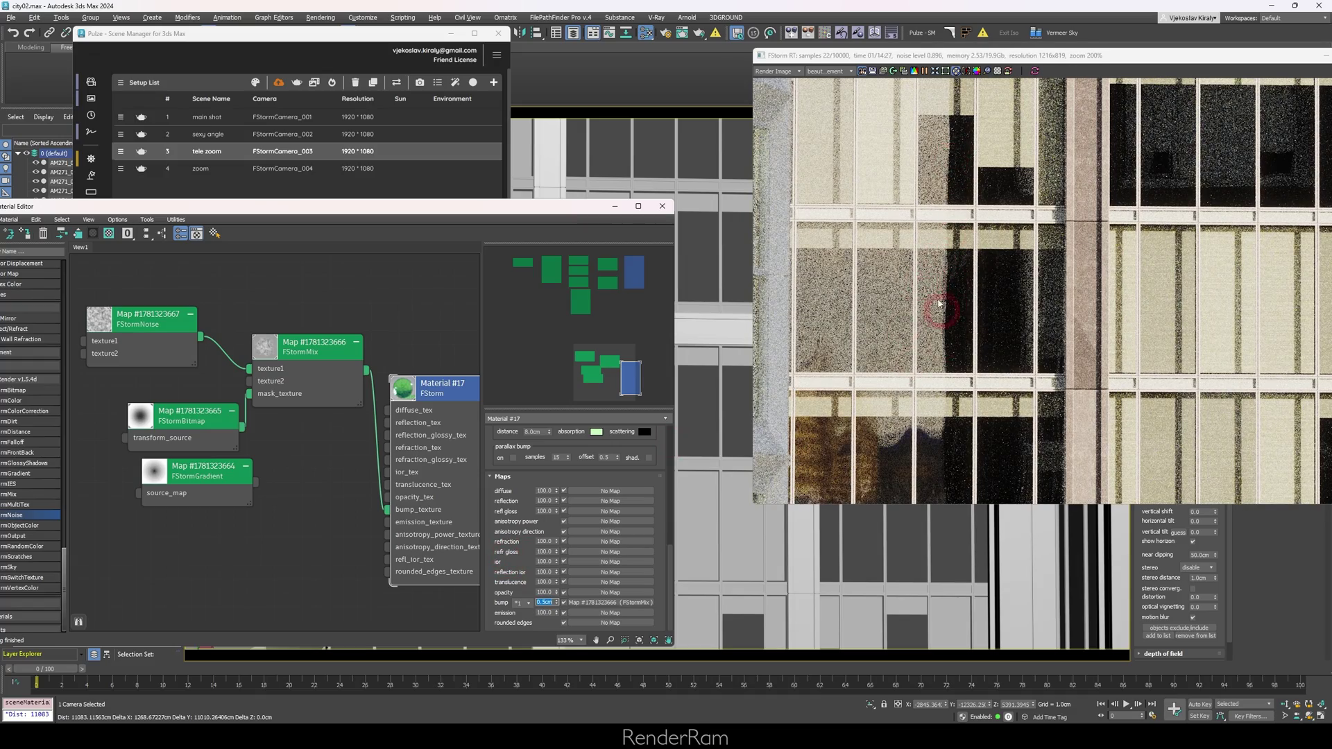
pyautogui.scroll(-3, 877, 291)
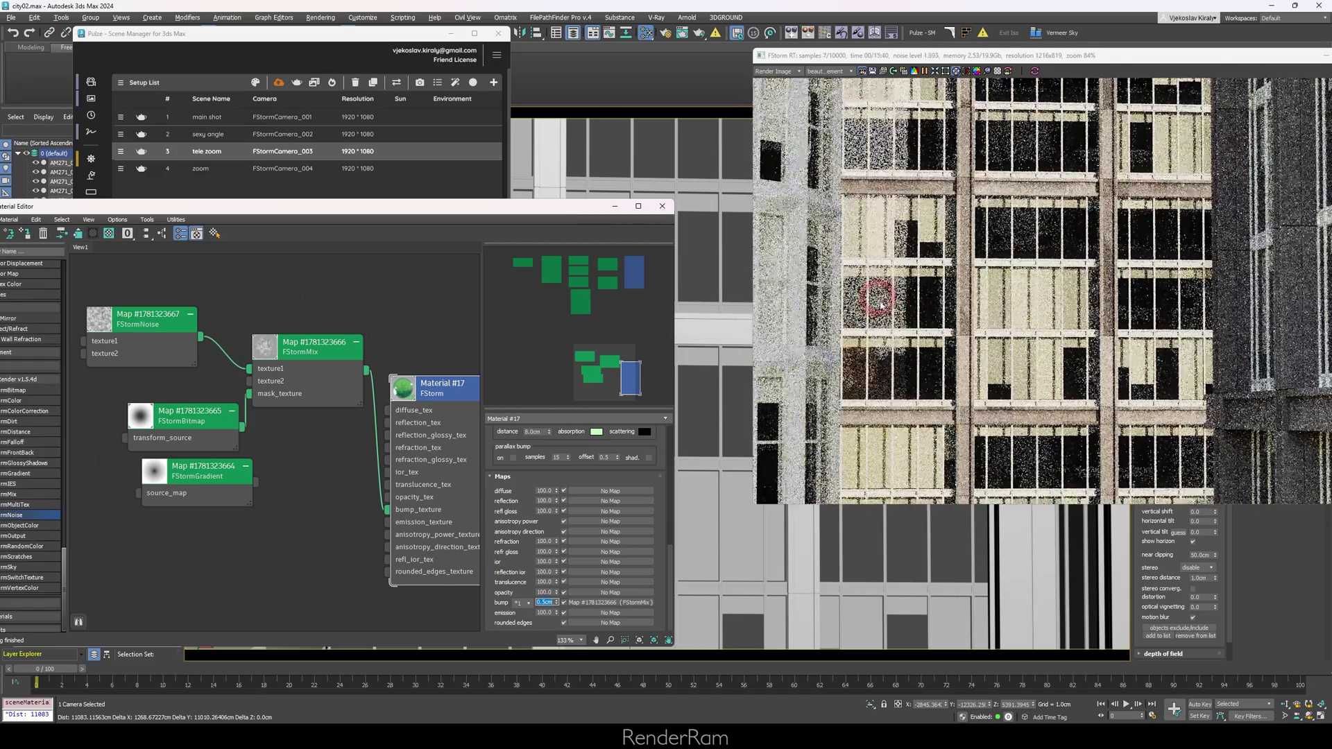
pyautogui.scroll(2, 944, 276)
pyautogui.scroll(-3, 943, 277)
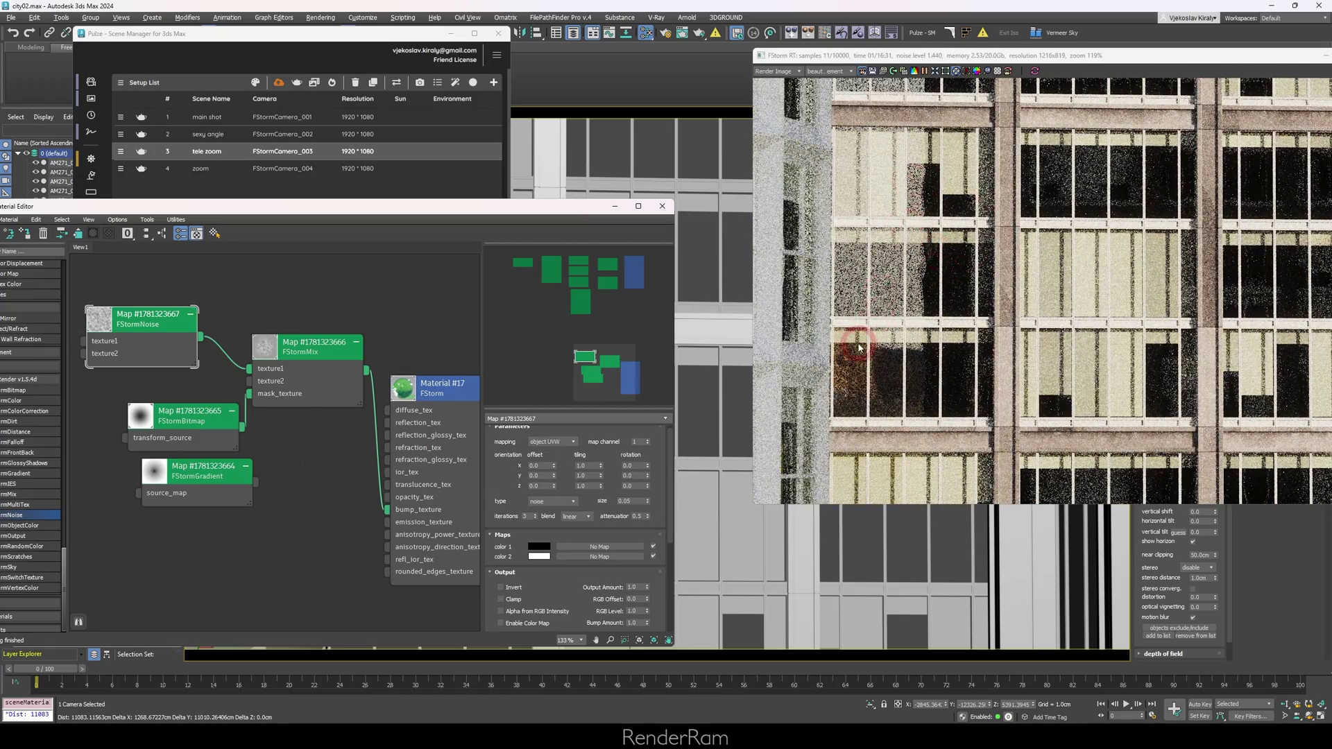
pyautogui.scroll(-2, 891, 314)
pyautogui.moveTo(891, 313); pyautogui.dragTo(875, 392, button='middle')
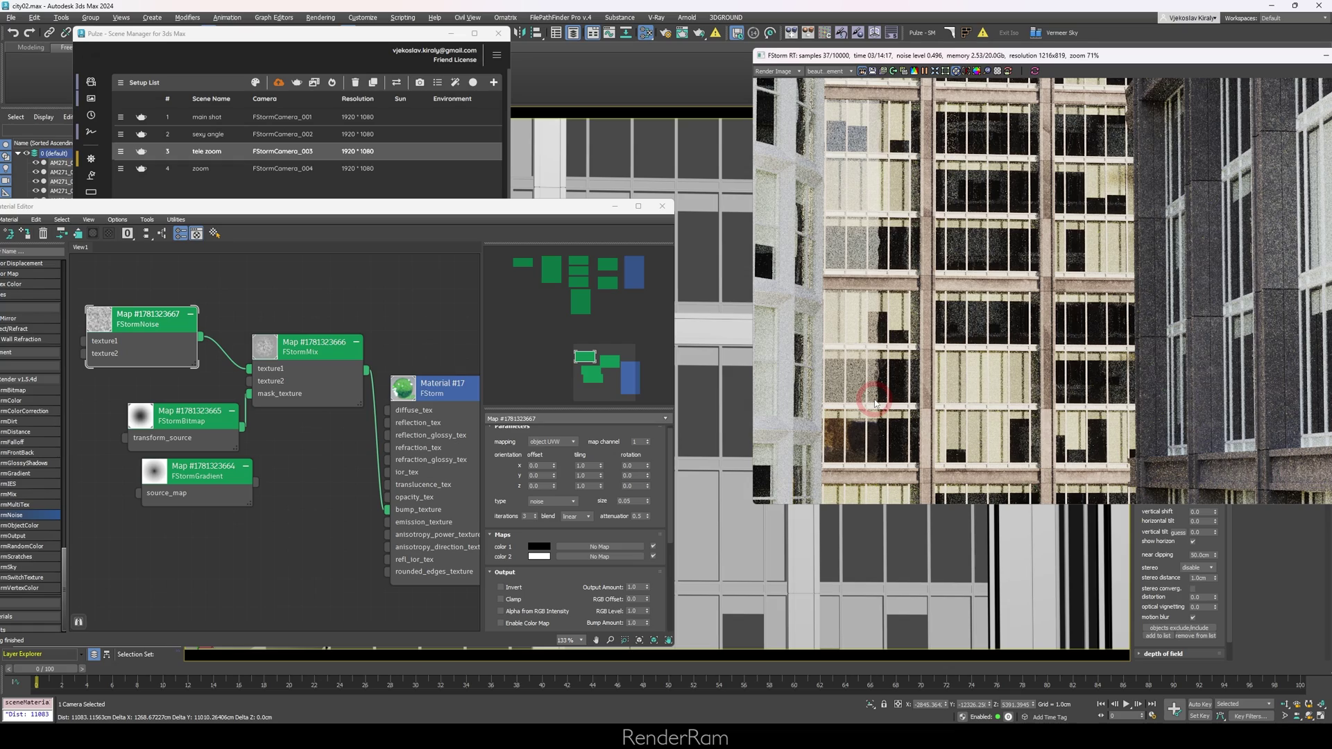
pyautogui.scroll(5, 874, 403)
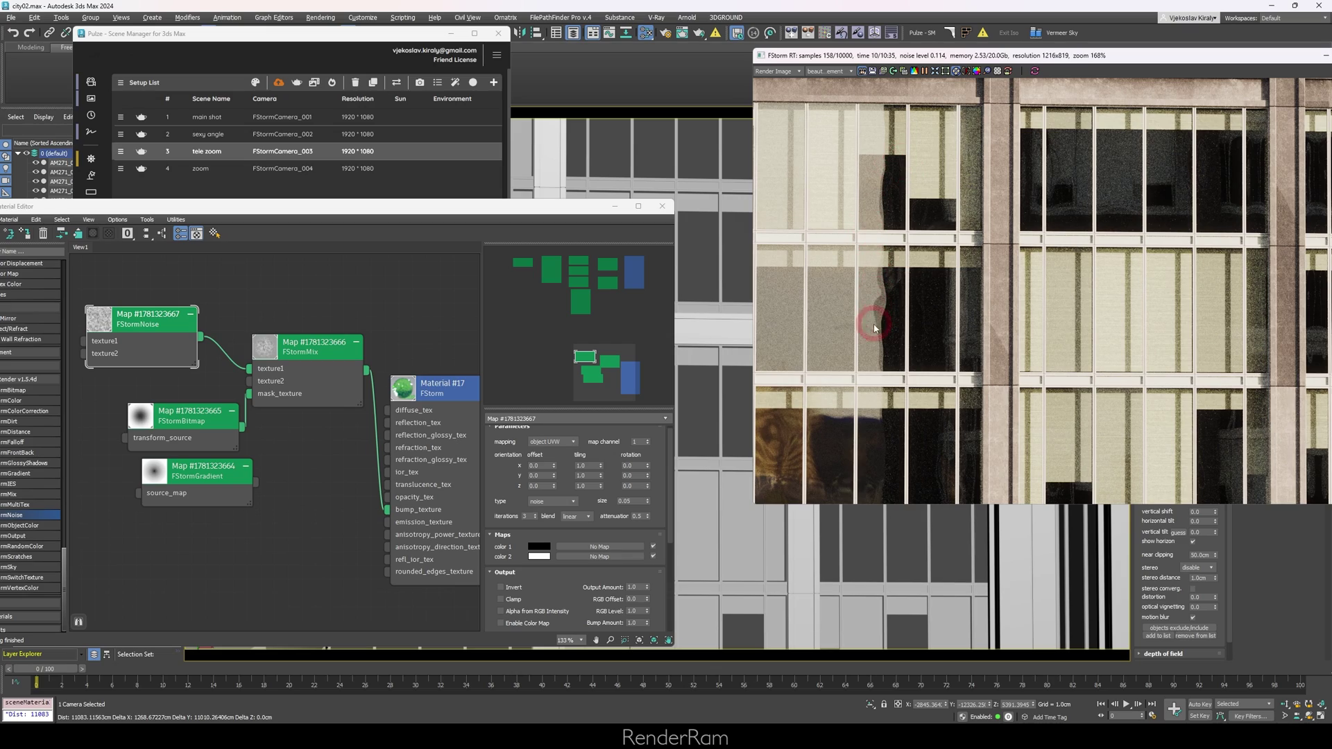
pyautogui.moveTo(902, 367); pyautogui.dragTo(843, 344)
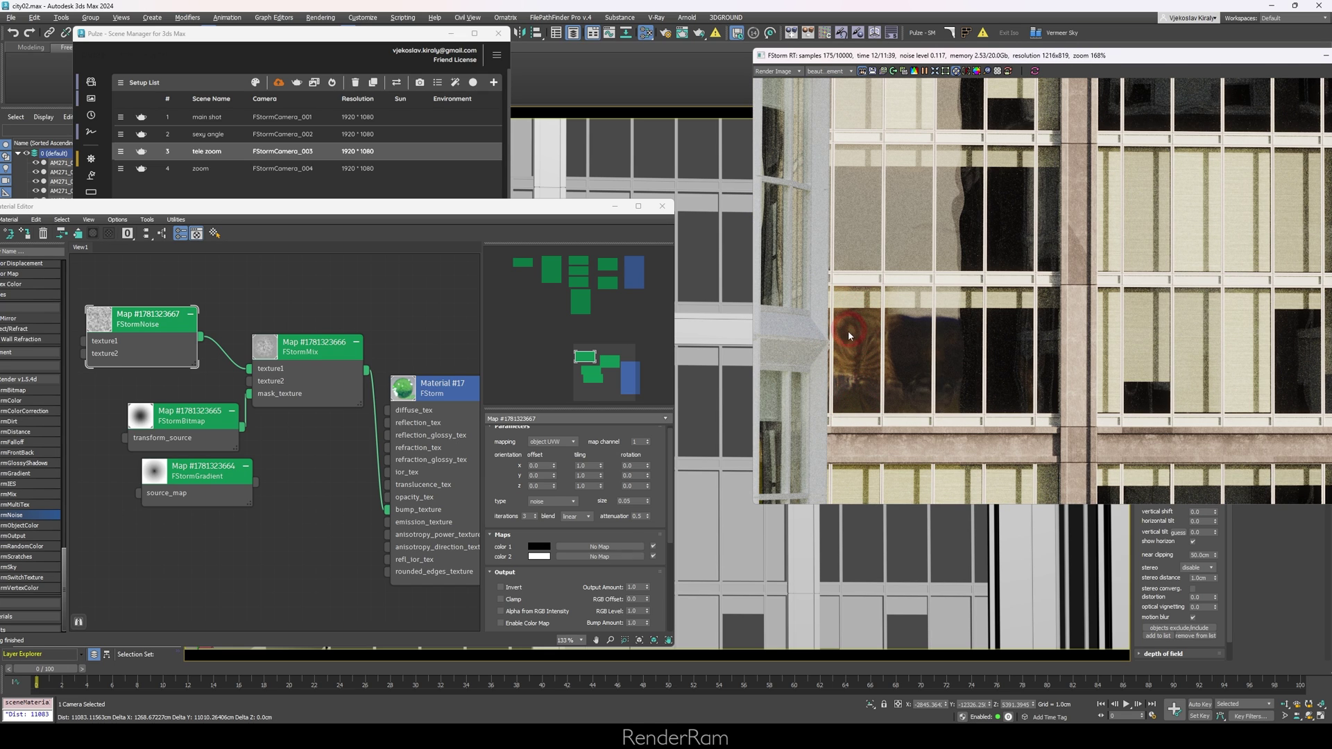
pyautogui.click(232, 167)
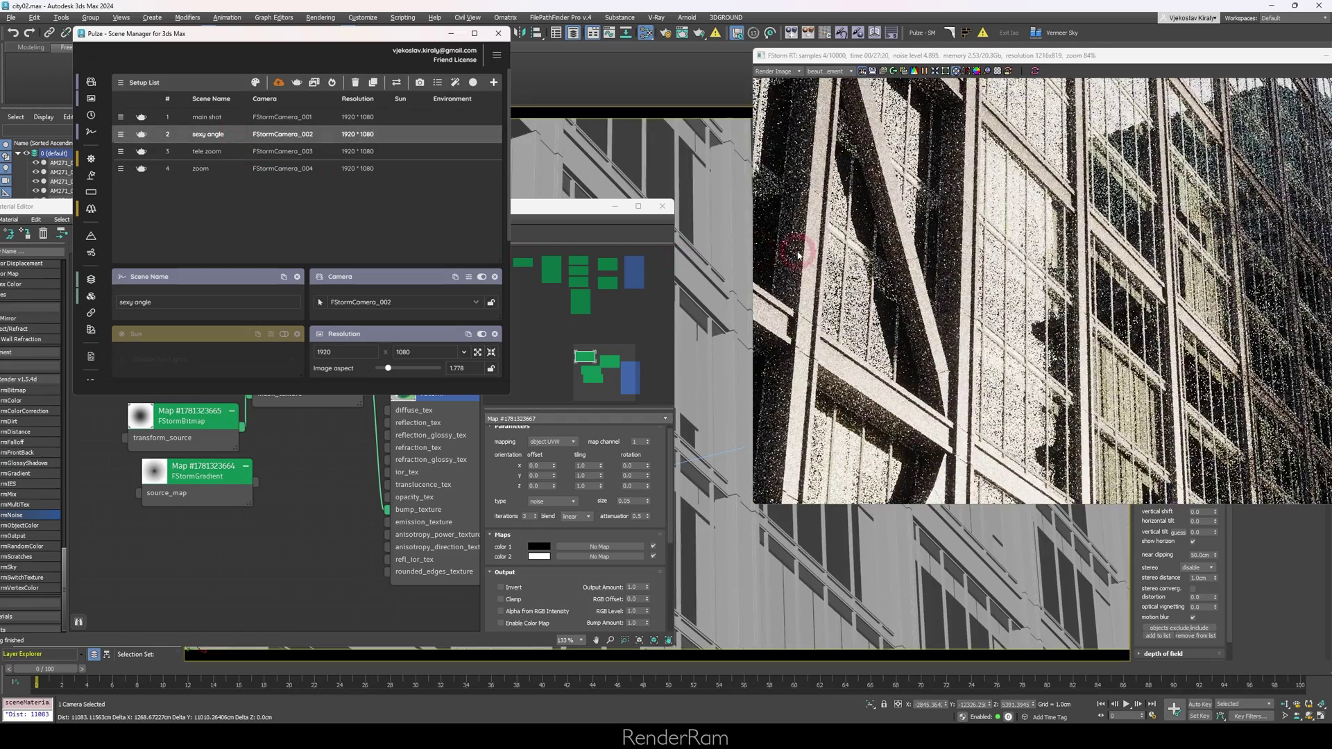
# Step: Move the render window left, make 'main shot' the active Pulze scene, and close the render window
pyautogui.moveTo(1094, 60); pyautogui.dragTo(979, 69)
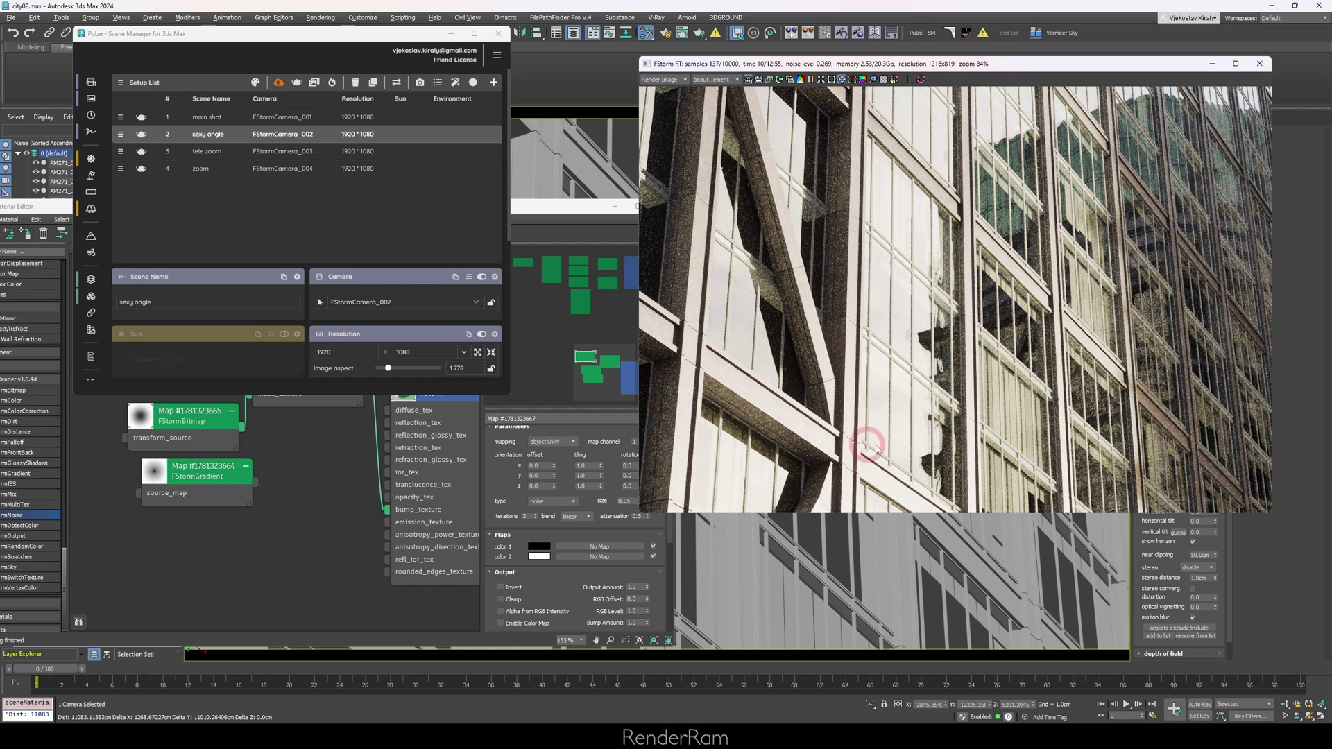
pyautogui.press('Up')
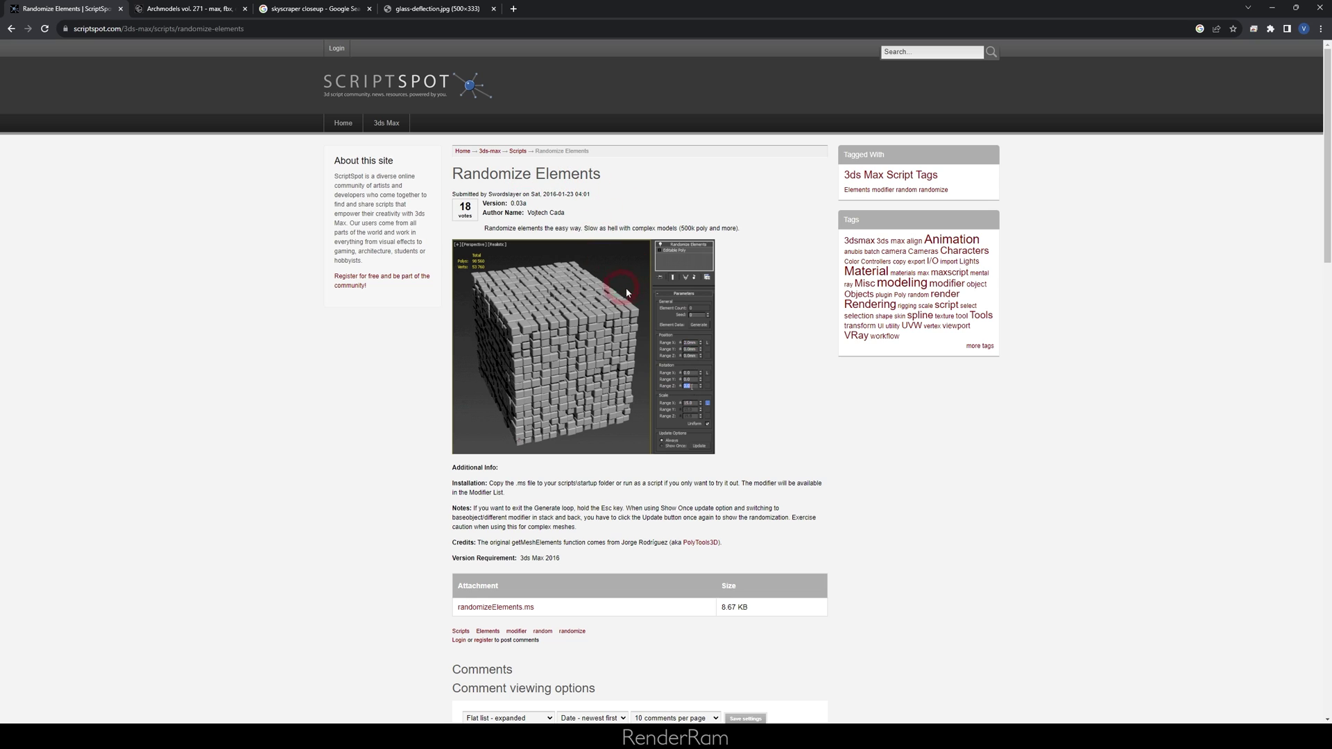
pyautogui.click(763, 258)
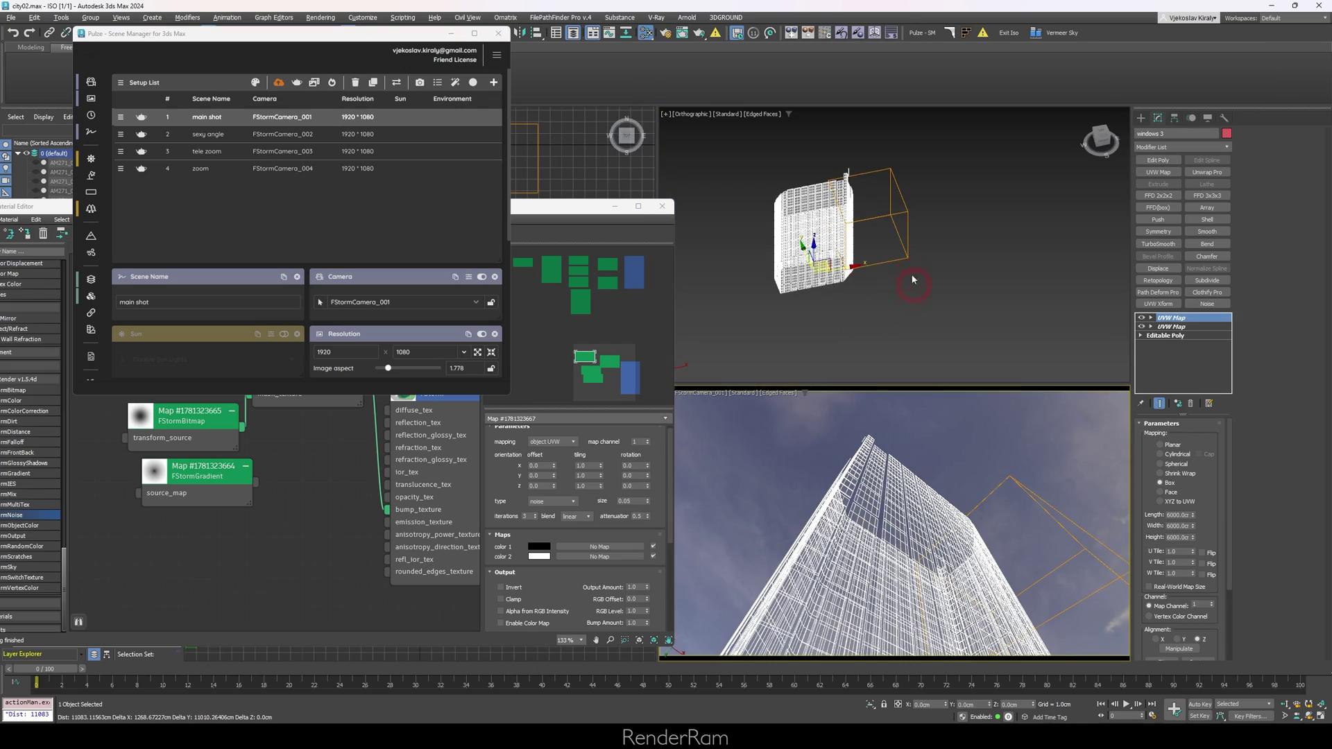
pyautogui.scroll(3, 830, 258)
pyautogui.scroll(2, 831, 258)
# Step: Add Randomize Elements to the window panes and generate its 6226 elements
pyautogui.moveTo(830, 258)
pyautogui.keyDown('alt'); pyautogui.mouseDown(button='middle')
pyautogui.moveTo(841, 214)
pyautogui.moveTo(945, 185)
pyautogui.moveTo(940, 224)
pyautogui.moveTo(816, 213)
pyautogui.mouseUp(button='middle'); pyautogui.keyUp('alt')
pyautogui.scroll(3, 842, 218)
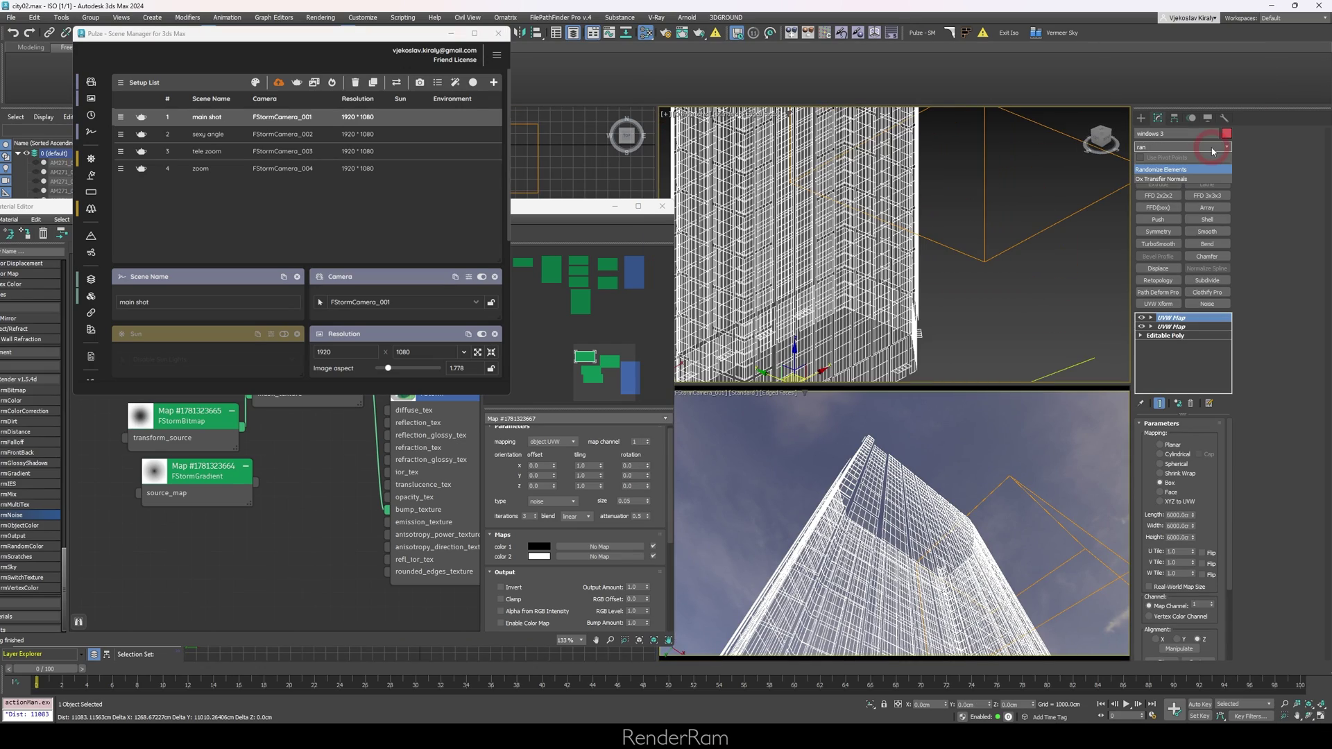
pyautogui.click(1212, 151)
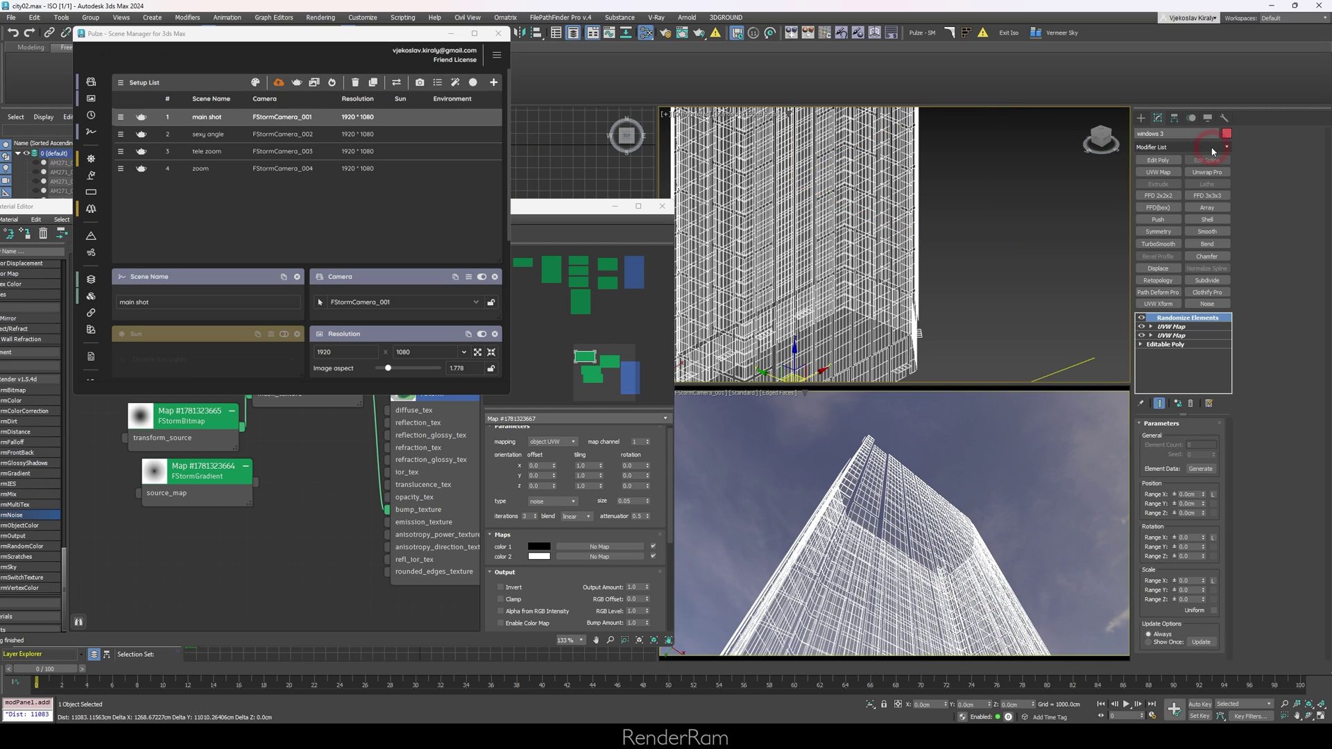
pyautogui.click(1196, 474)
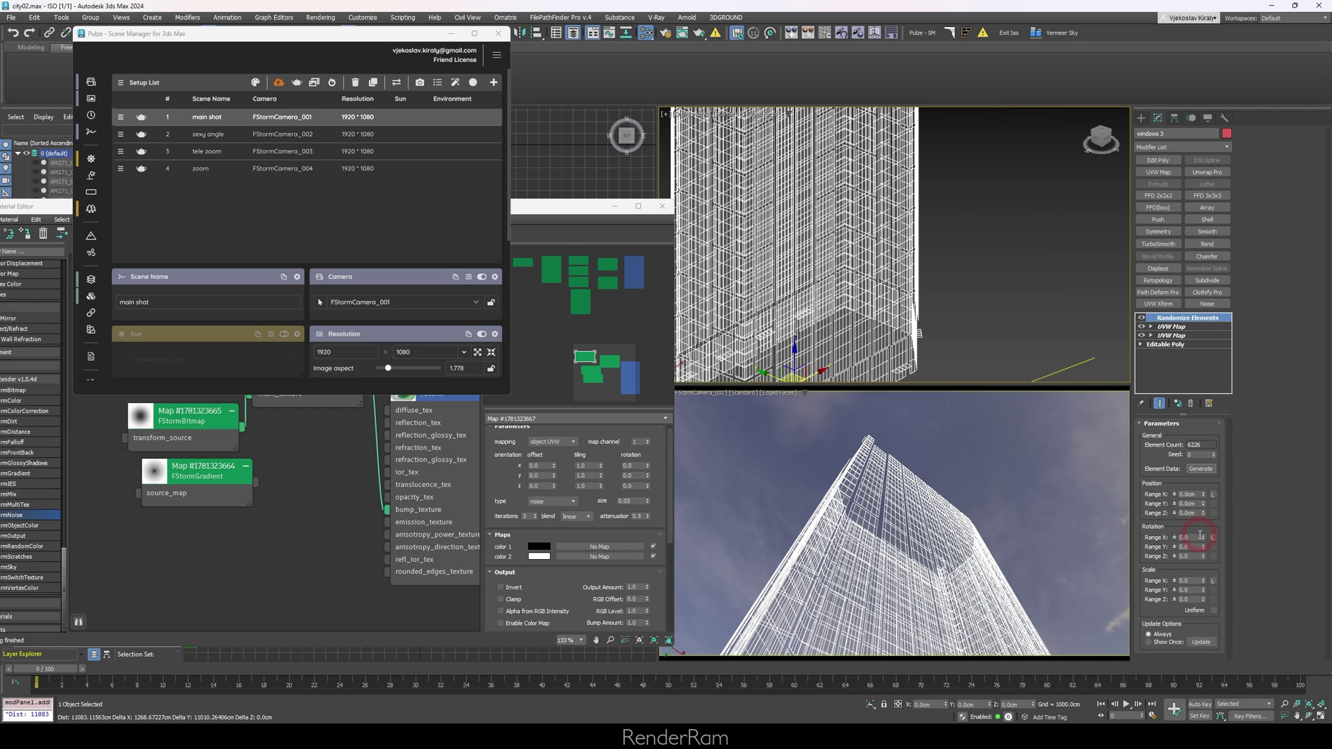
pyautogui.scroll(3, 952, 252)
pyautogui.scroll(4, 937, 327)
pyautogui.scroll(3, 937, 321)
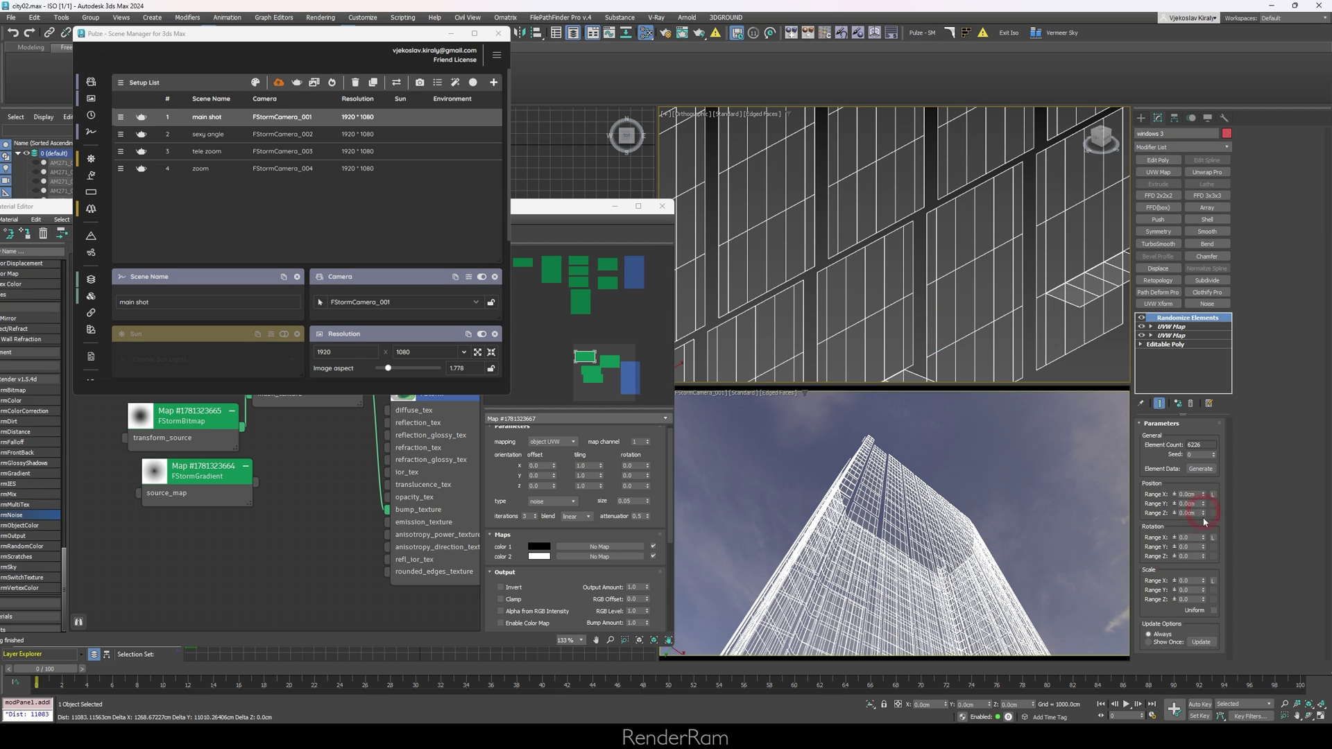
# Step: Try random X and Z pane rotation ranges, then reset Range Z to 0
pyautogui.moveTo(1208, 495); pyautogui.dragTo(1200, 504)
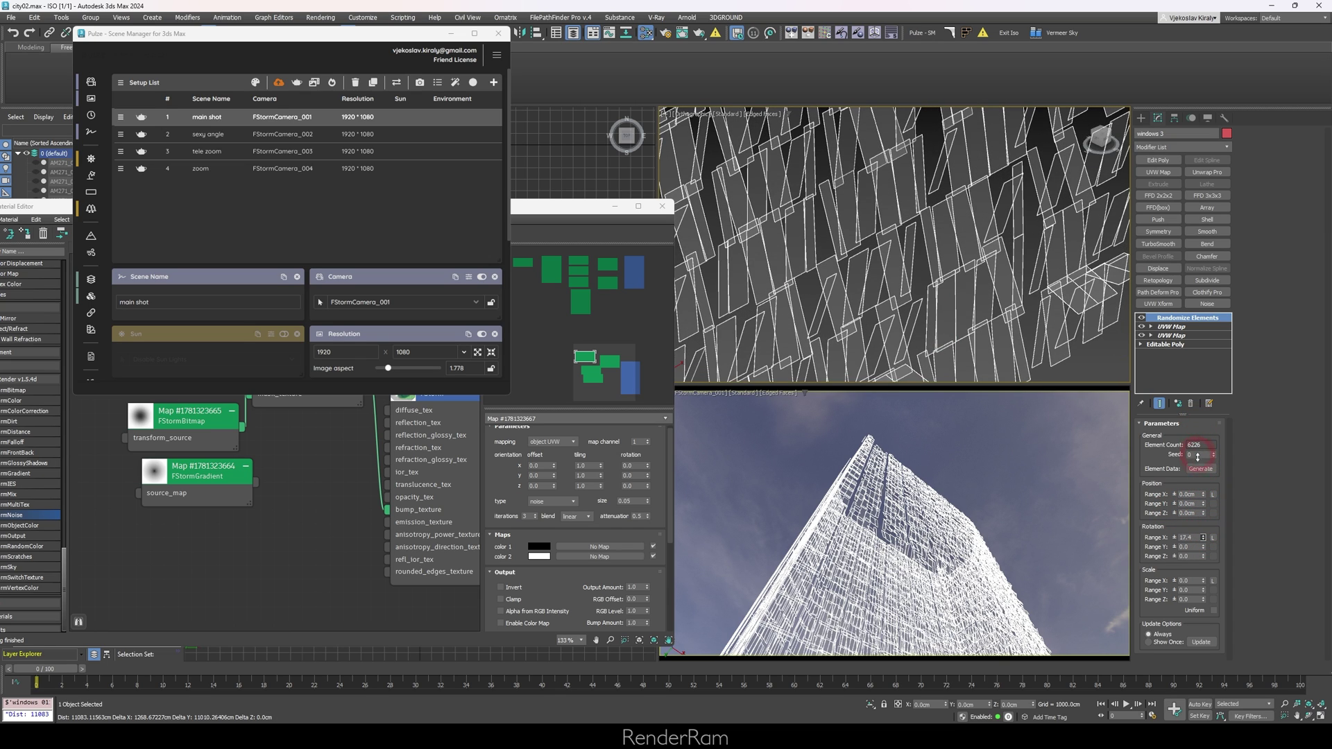
pyautogui.moveTo(1204, 556)
pyautogui.mouseDown()
pyautogui.moveTo(1184, 209)
pyautogui.moveTo(1151, 444)
pyautogui.mouseUp()
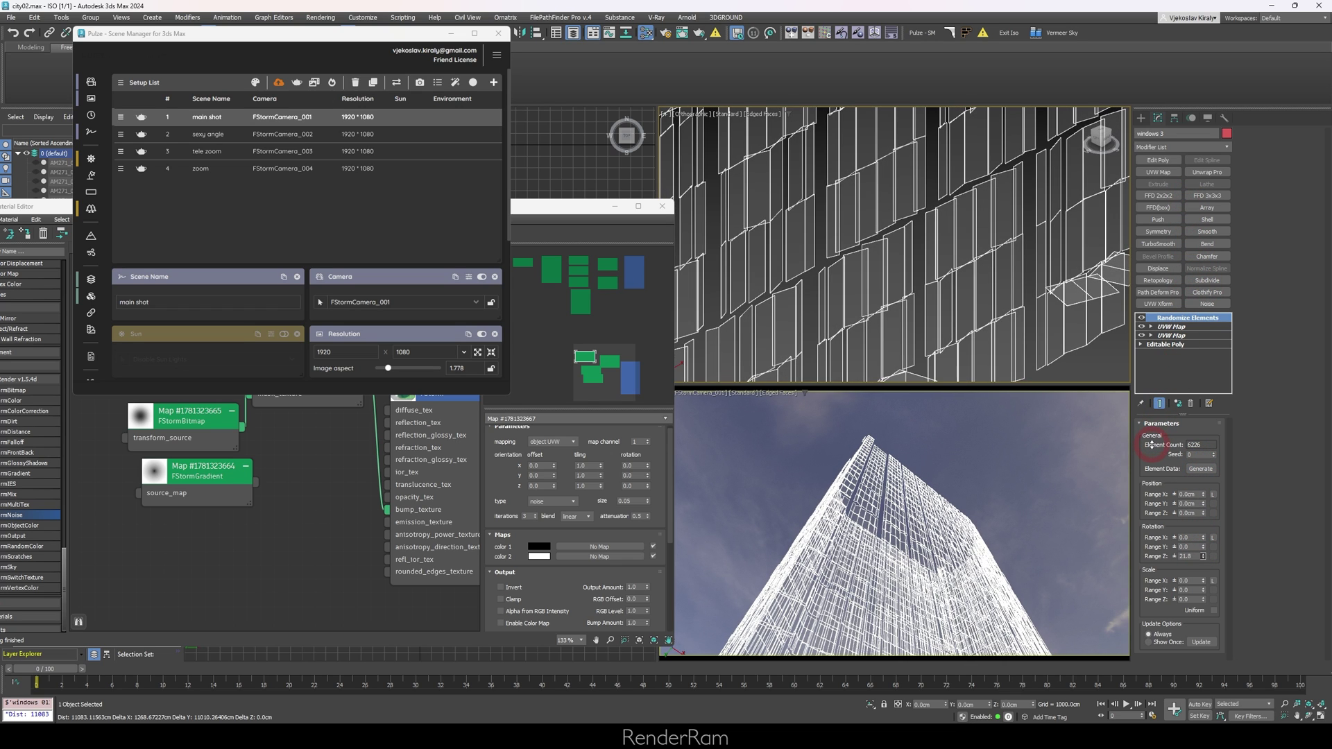
pyautogui.click(1185, 556)
pyautogui.write('0')
pyautogui.press('Return')
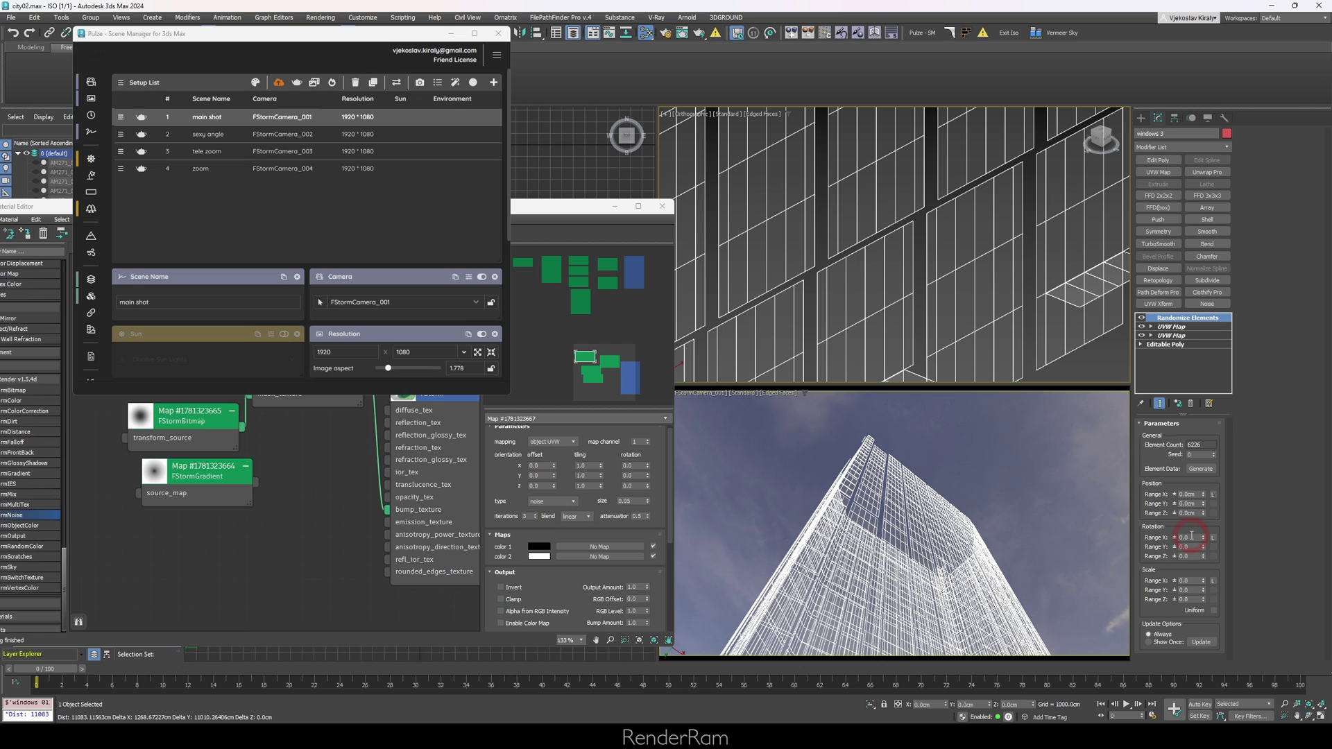
# Step: Render the tele zoom view in FStorm RT with a 0.5 pane rotation range, then show sexy angle
pyautogui.click(208, 152)
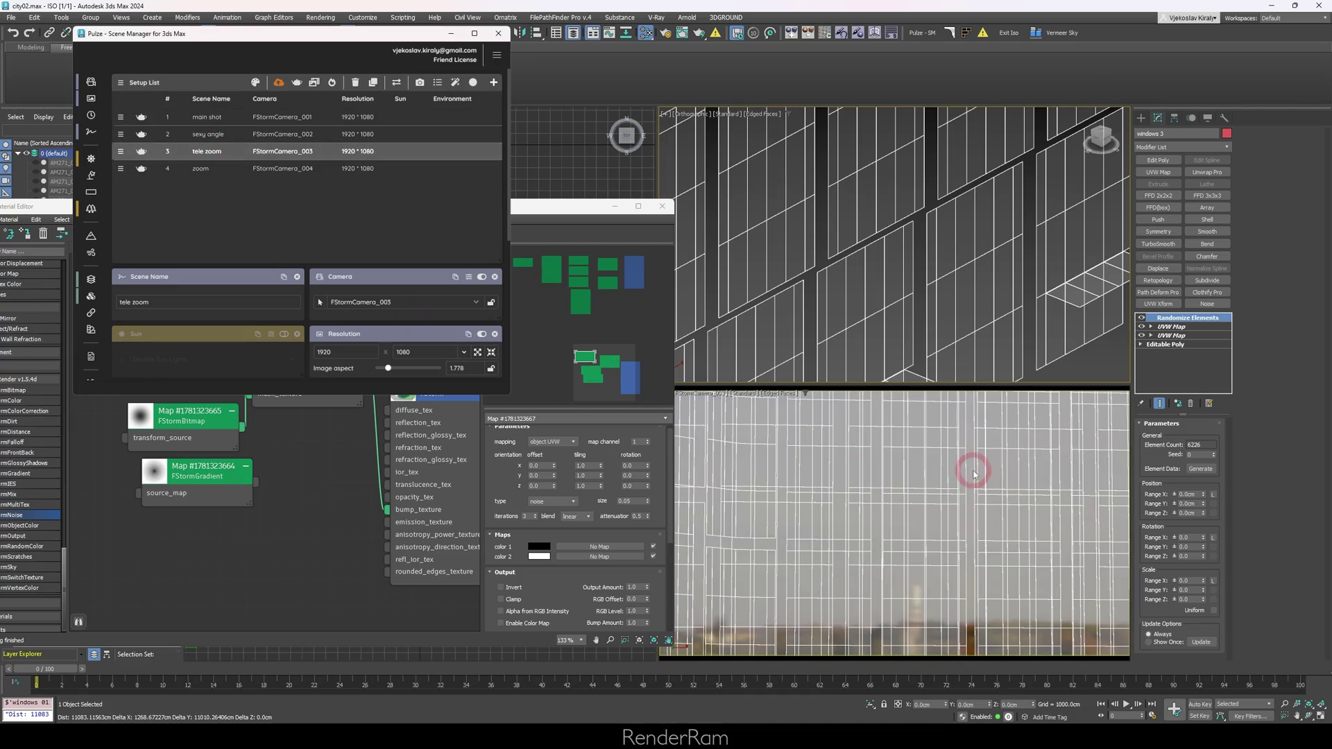
pyautogui.hotkey('shift', 'q')
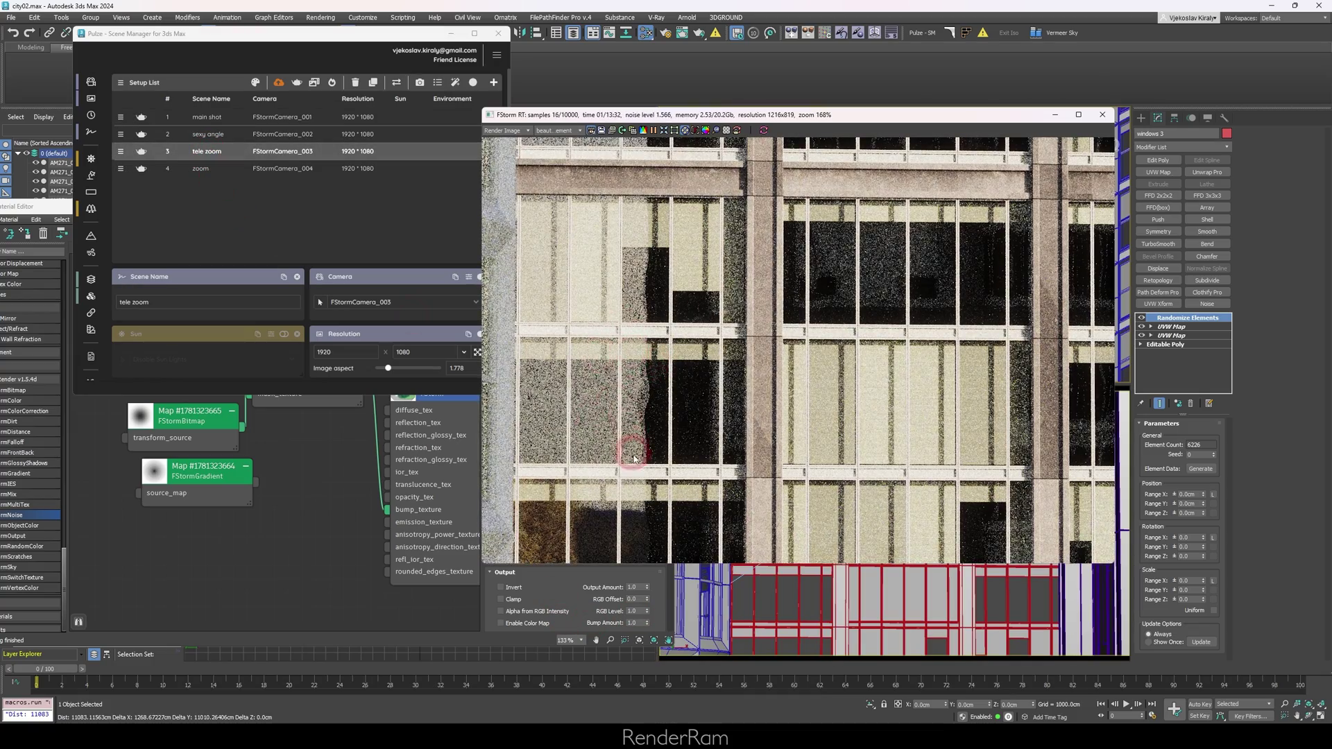
pyautogui.scroll(-2, 675, 372)
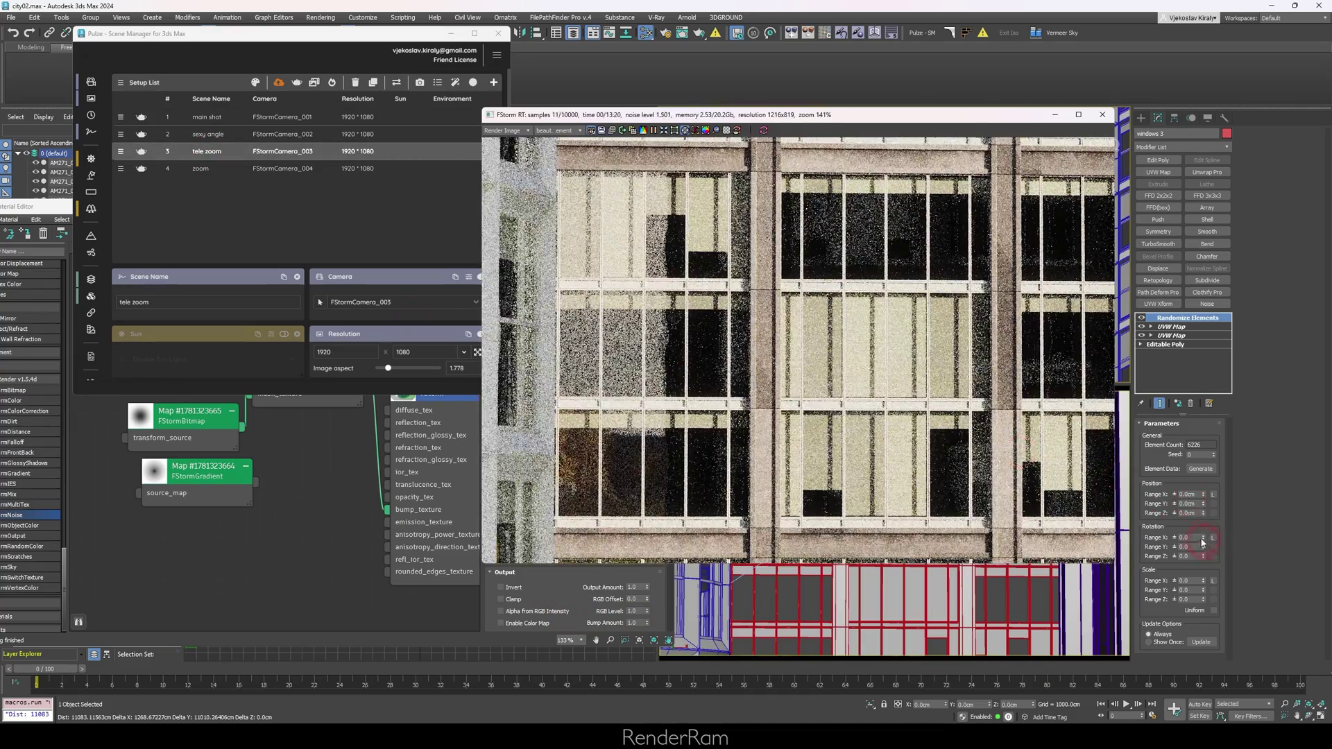
pyautogui.doubleClick(1186, 537)
pyautogui.write('1')
pyautogui.click(1187, 557)
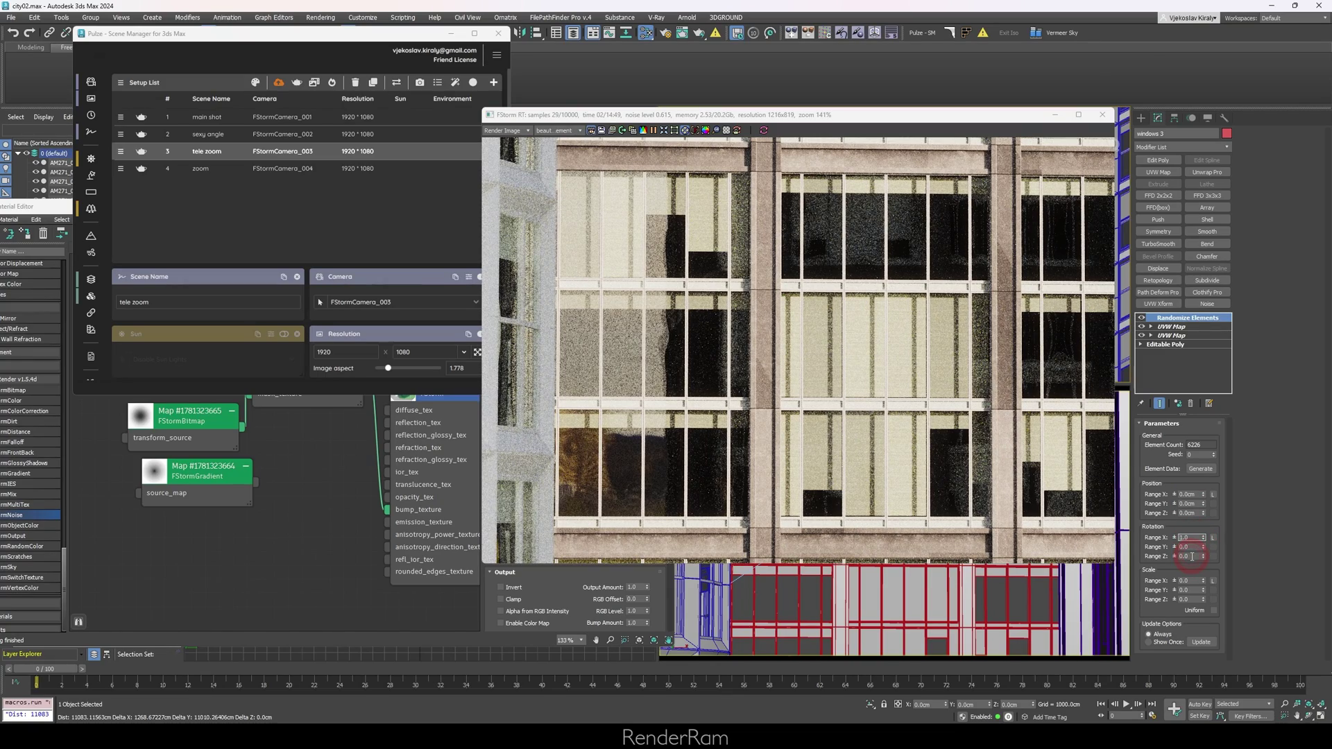
pyautogui.doubleClick(1187, 557)
pyautogui.write('1')
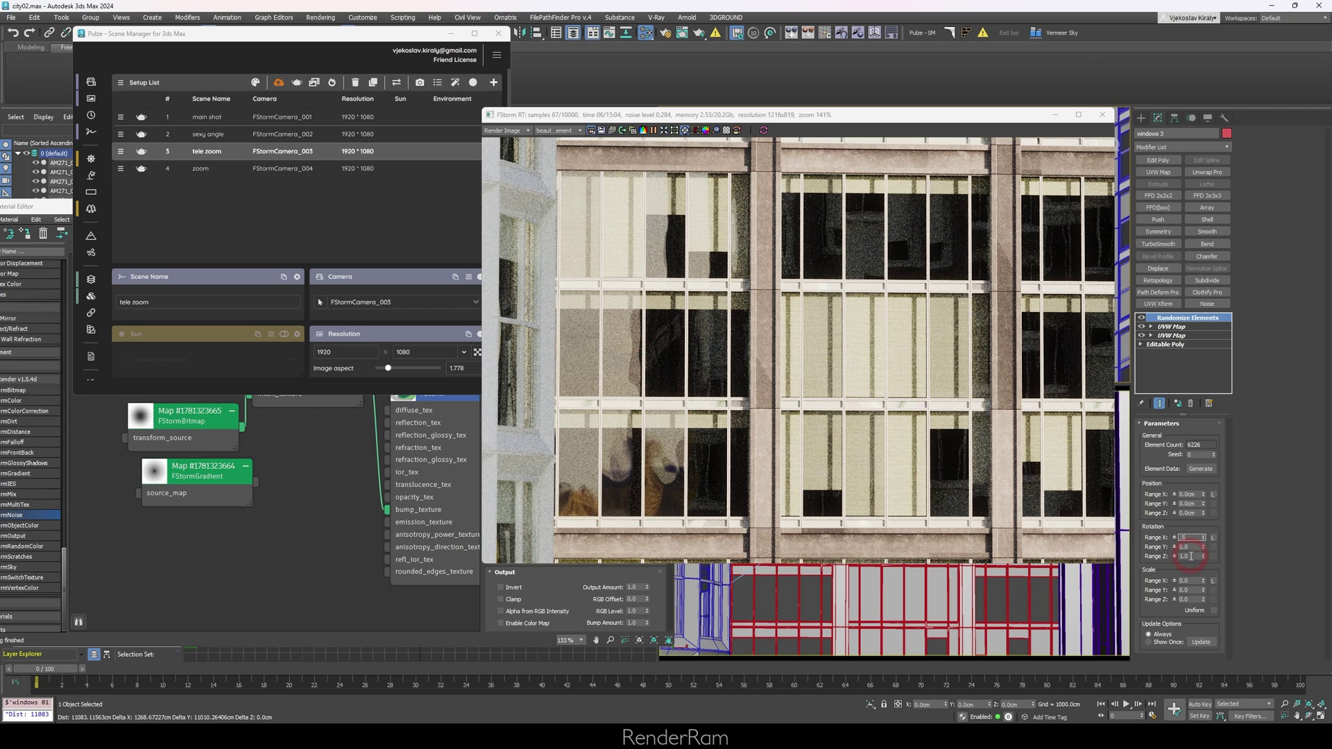
pyautogui.press('Return')
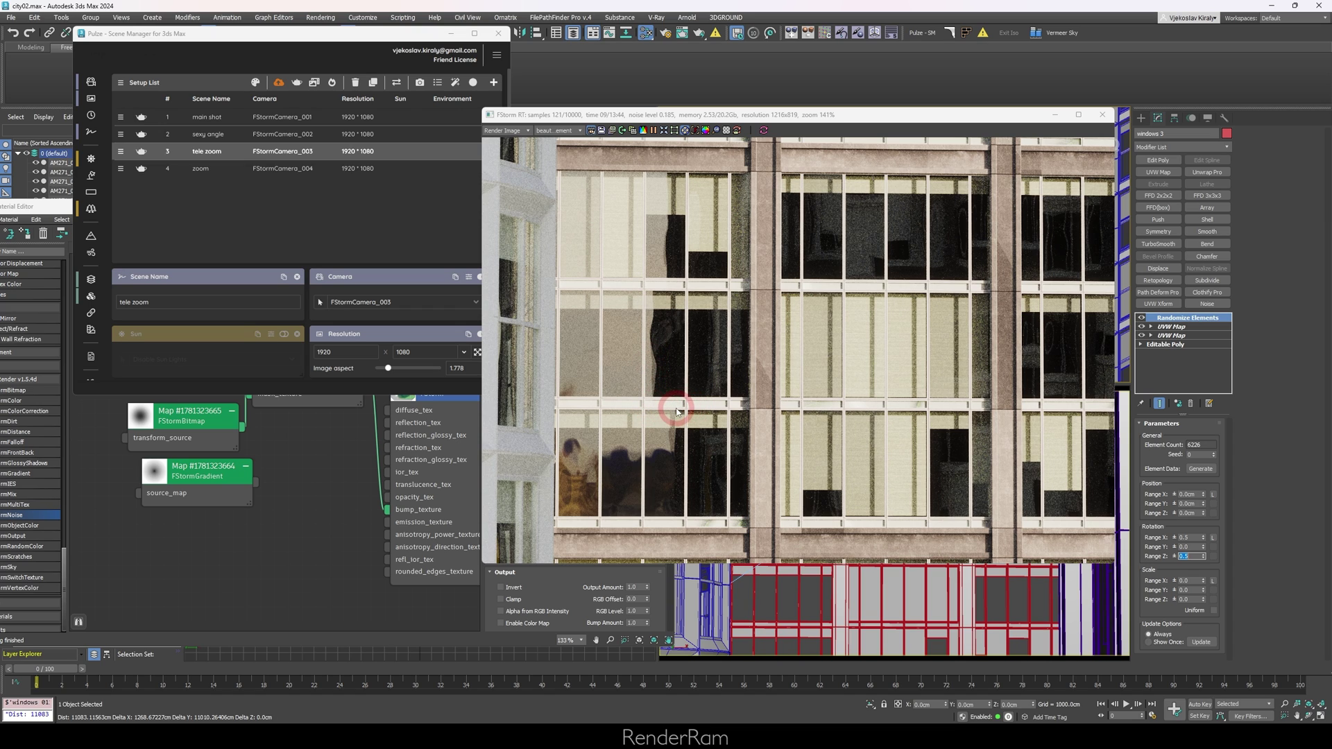
pyautogui.click(205, 135)
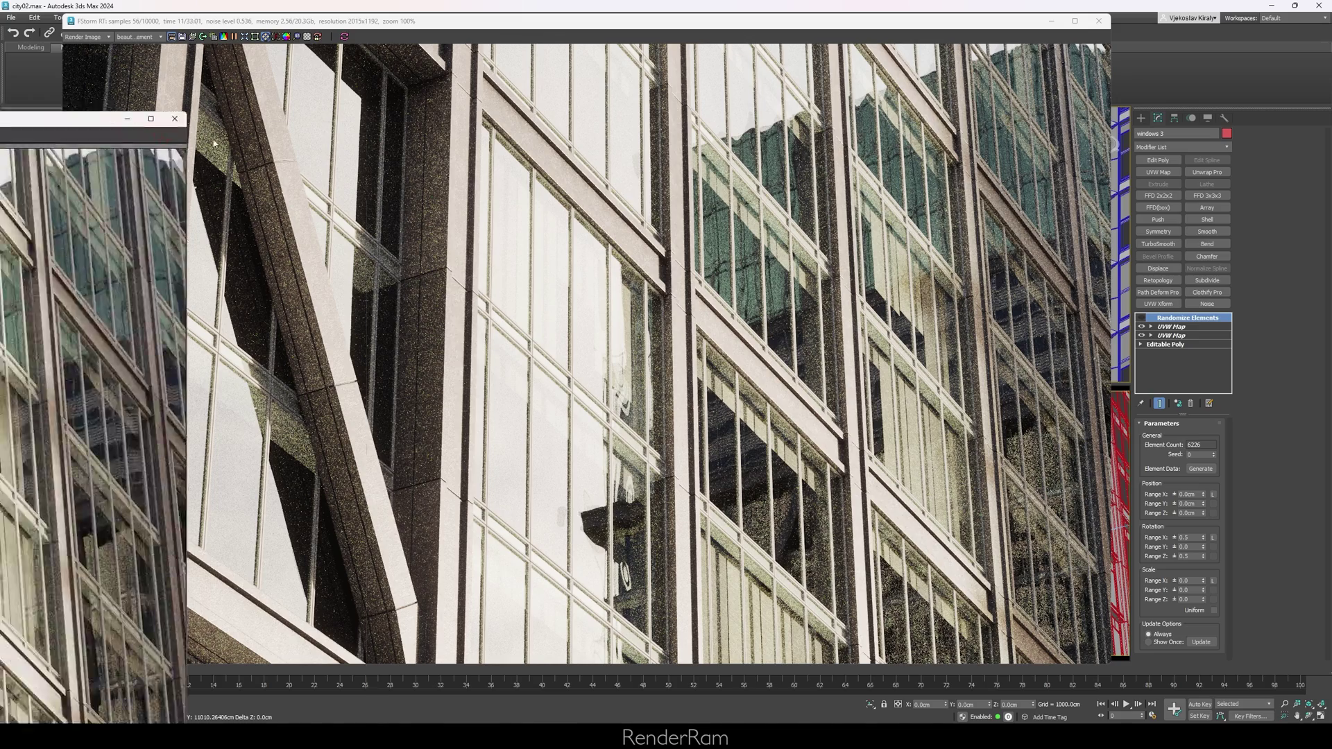
# Step: Place the tilted-pane render snapshot below the live render and orbit the live view toward the facade
pyautogui.moveTo(170, 135)
pyautogui.mouseDown()
pyautogui.moveTo(913, 350)
pyautogui.moveTo(911, 252)
pyautogui.mouseUp()
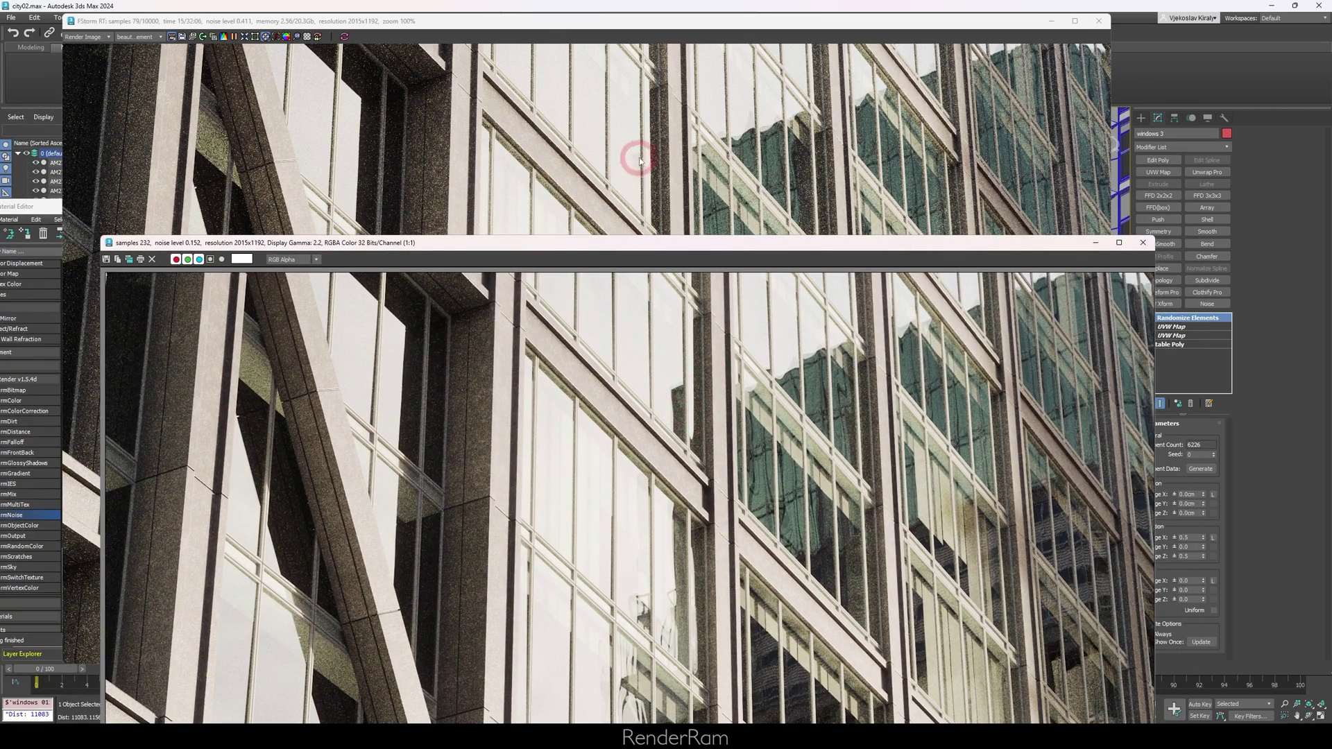
pyautogui.moveTo(662, 247); pyautogui.dragTo(545, 90)
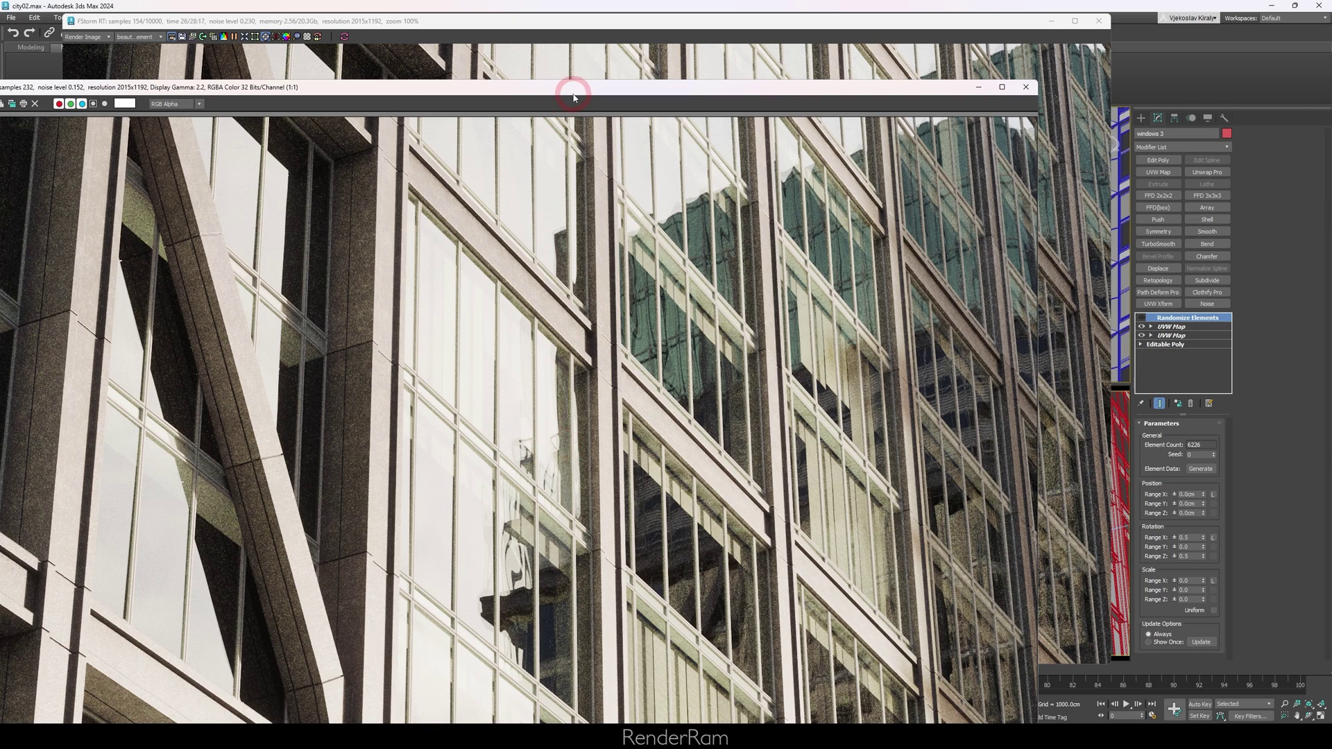
pyautogui.moveTo(574, 97); pyautogui.dragTo(592, 535)
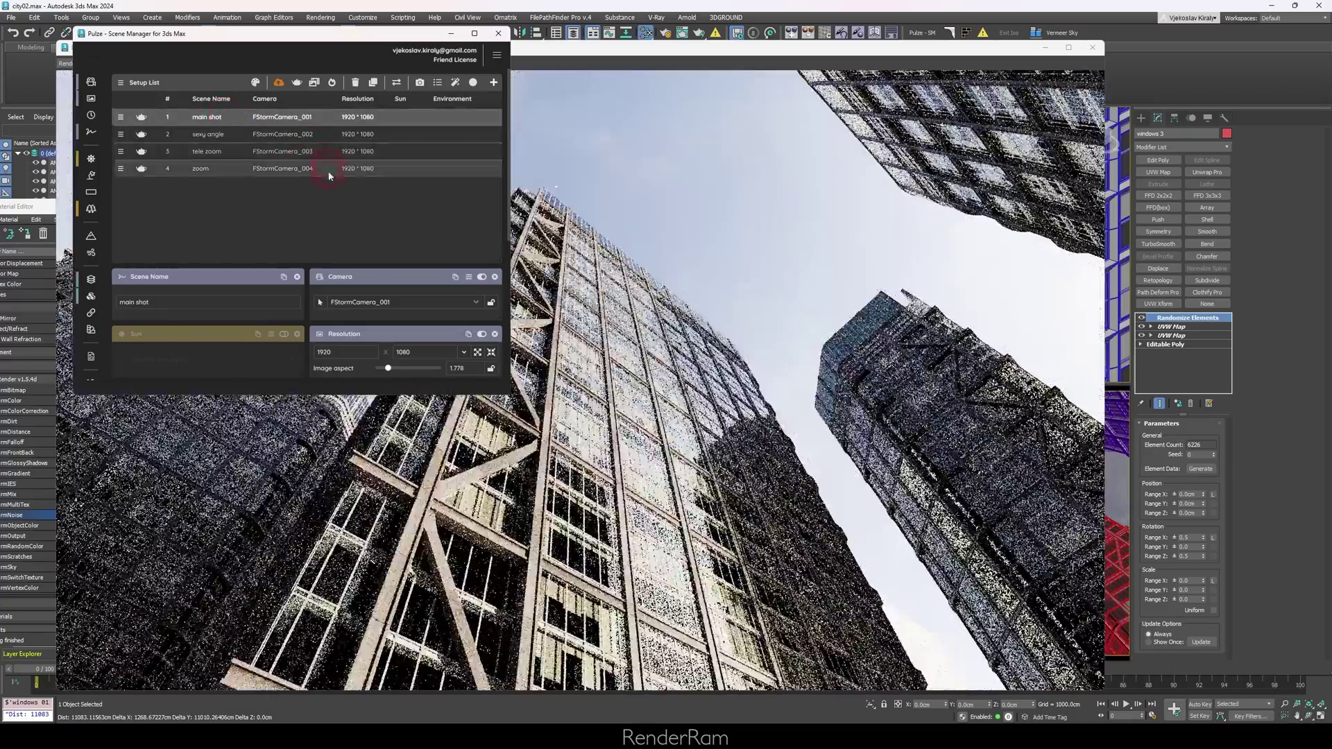
pyautogui.click(737, 447)
pyautogui.scroll(2, 737, 446)
pyautogui.scroll(2, 728, 449)
pyautogui.scroll(2, 711, 456)
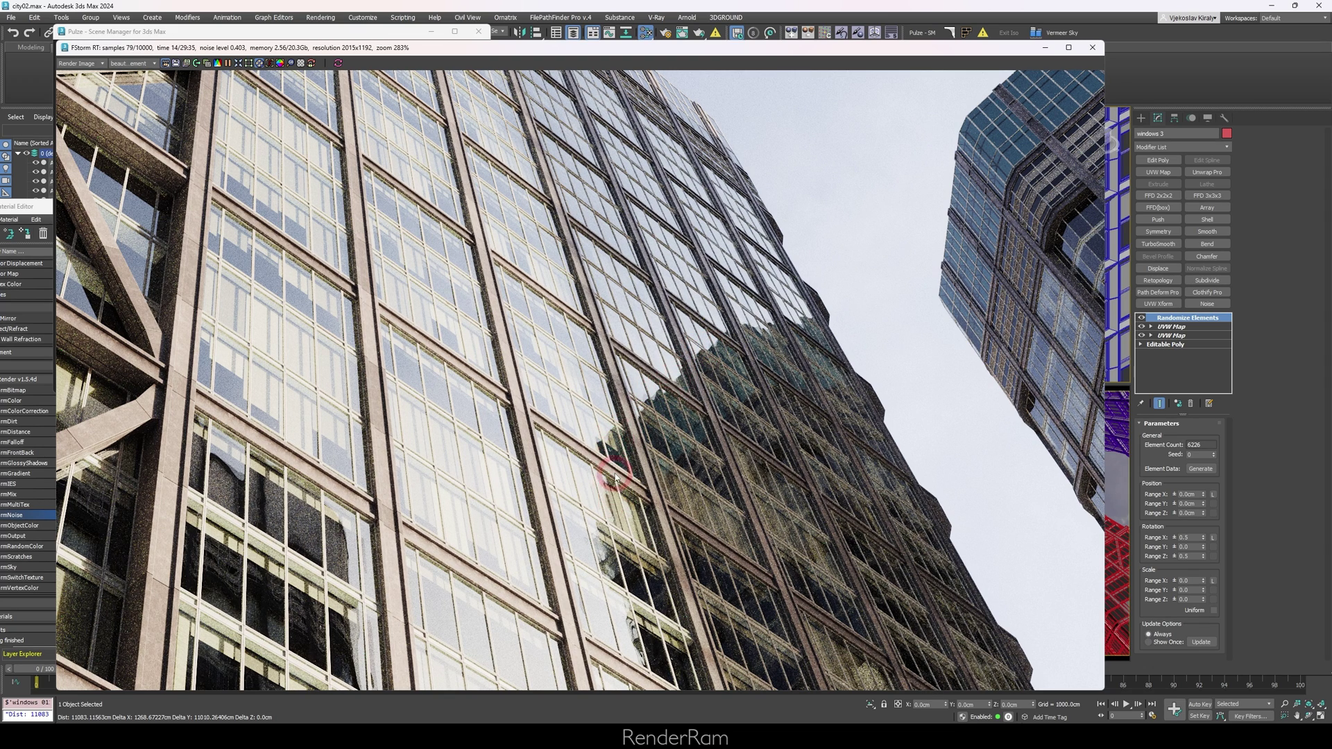
pyautogui.keyDown('alt'); pyautogui.moveTo(604, 603); pyautogui.dragTo(653, 437, button='middle'); pyautogui.keyUp('alt')
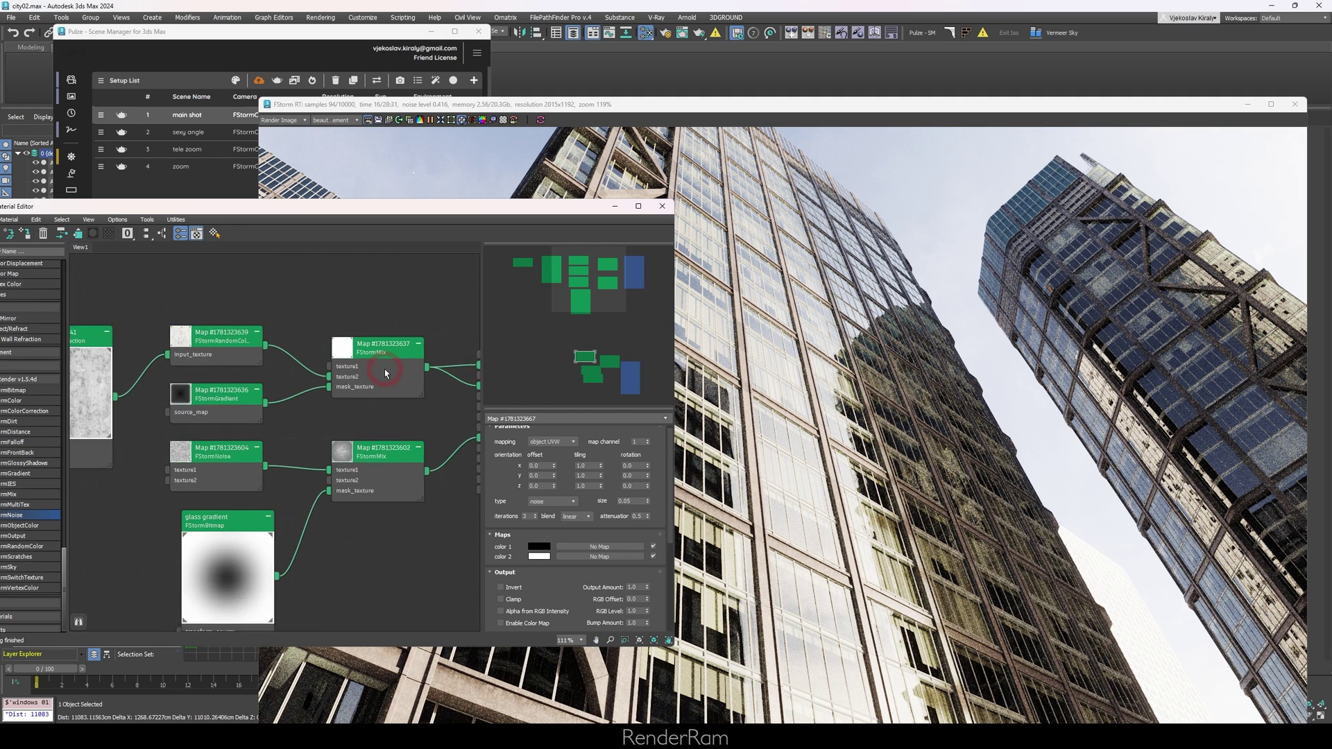
# Step: Pan the node graph to the ColorCorrection node and bring the render window forward
pyautogui.moveTo(306, 403); pyautogui.dragTo(181, 385, button='middle')
pyautogui.scroll(1, 181, 383)
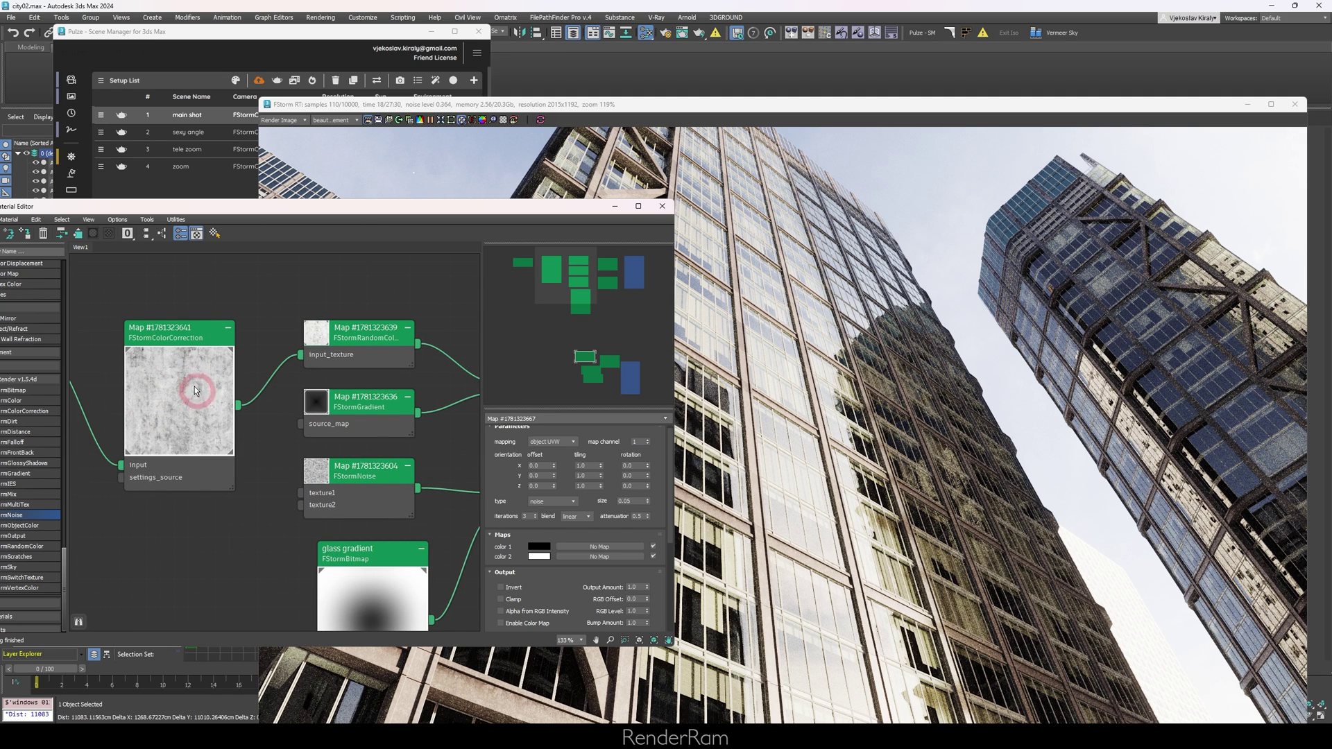
pyautogui.click(636, 107)
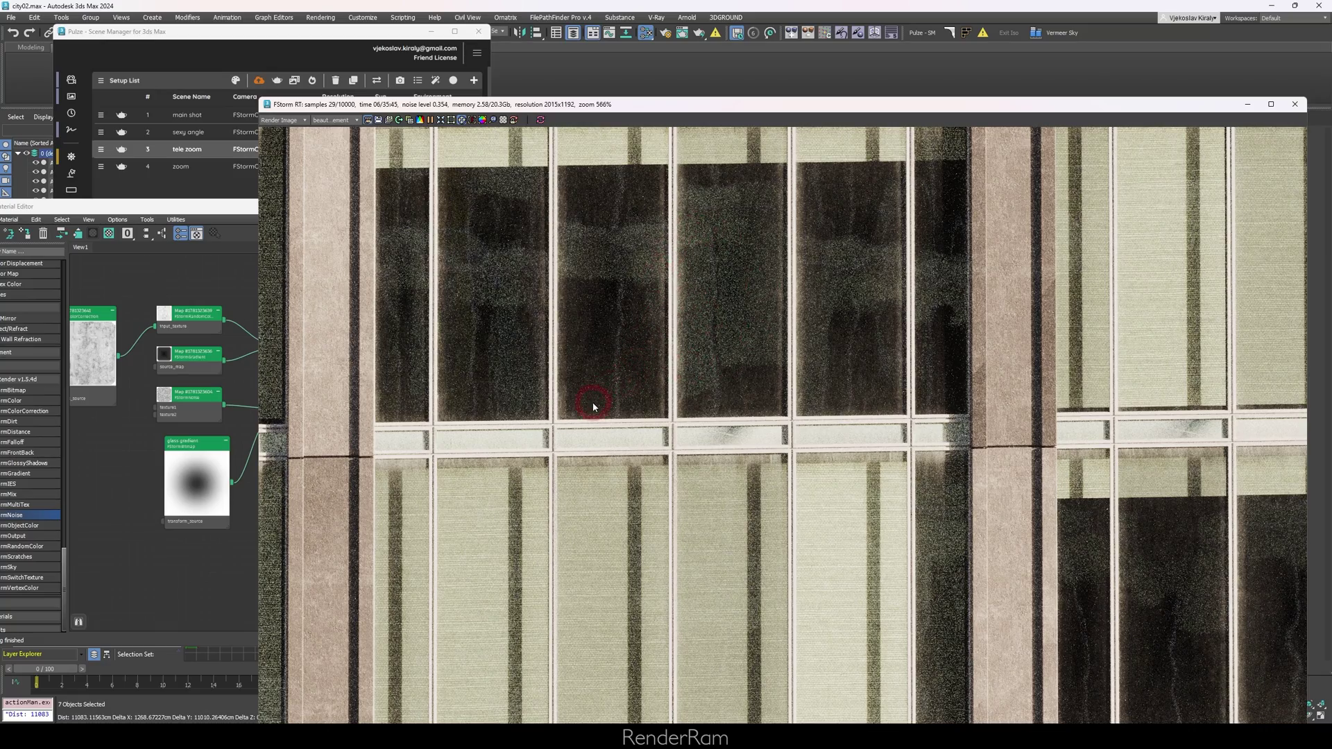
pyautogui.scroll(1, 593, 407)
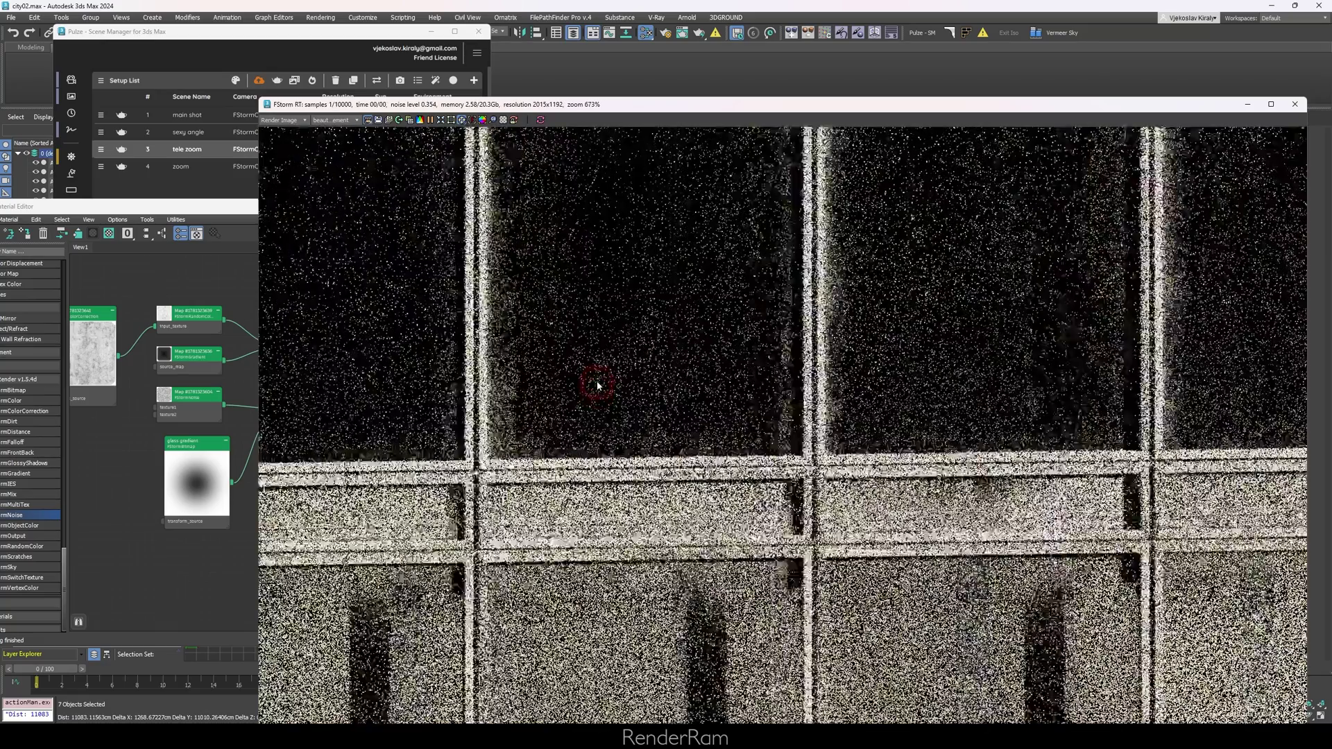